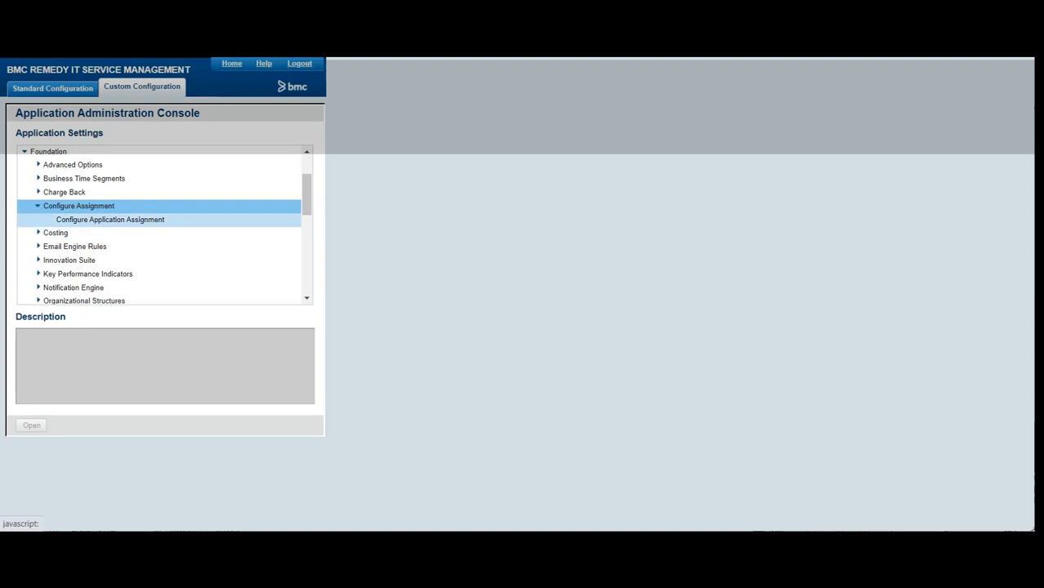
Open Configure Application Assignment from the Foundation settings and start a new assignment request
left_click(110, 219)
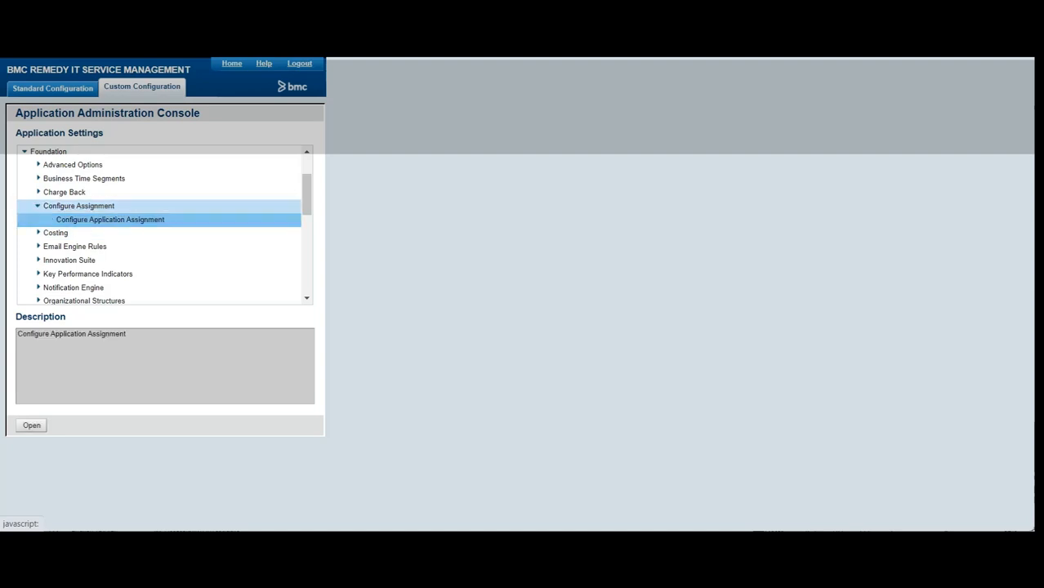
scroll(159, 219, "up", 2)
scroll(159, 214, "down", 2)
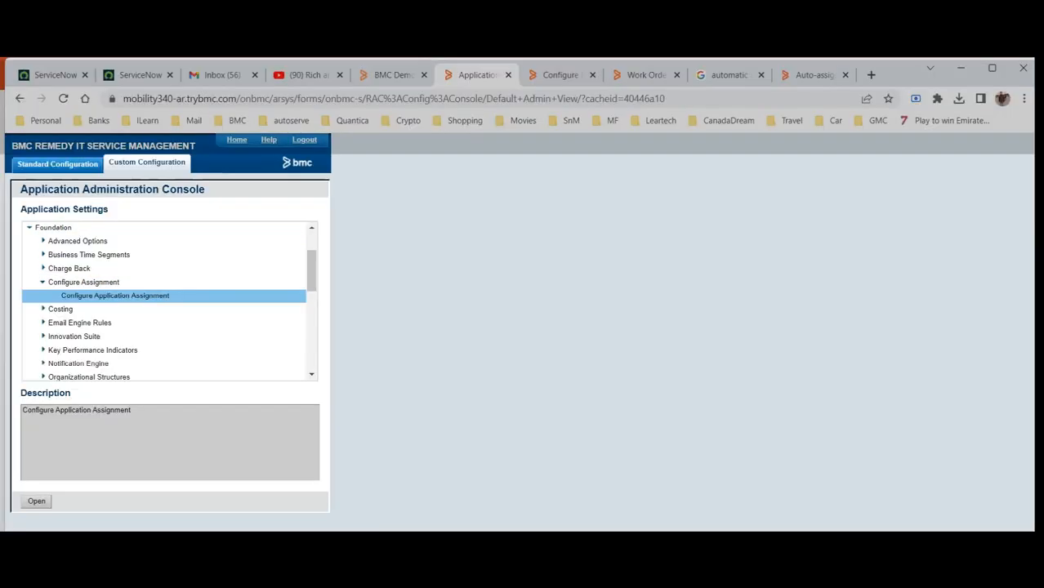
left_click(31, 426)
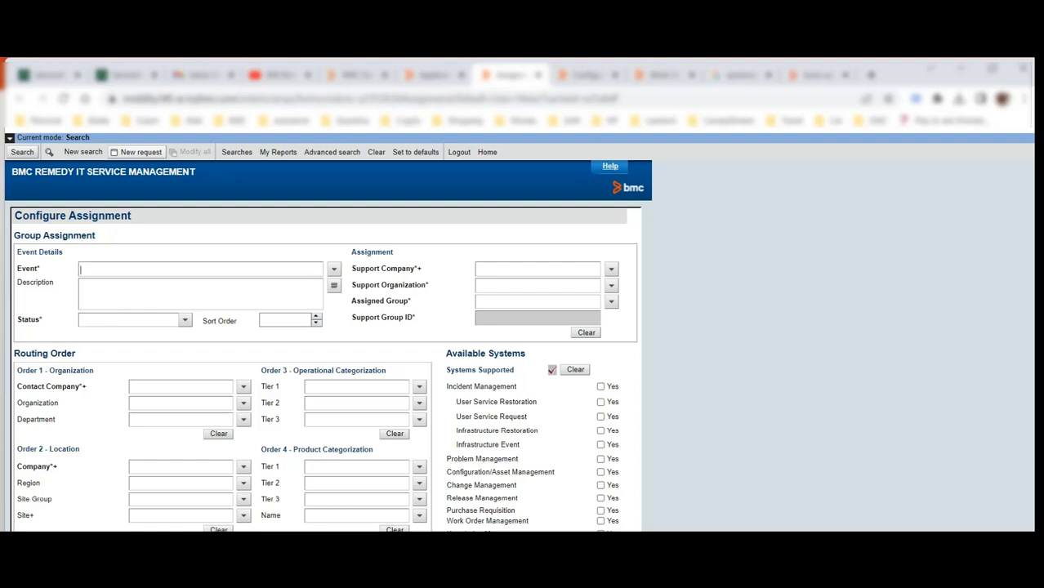
left_click(137, 152)
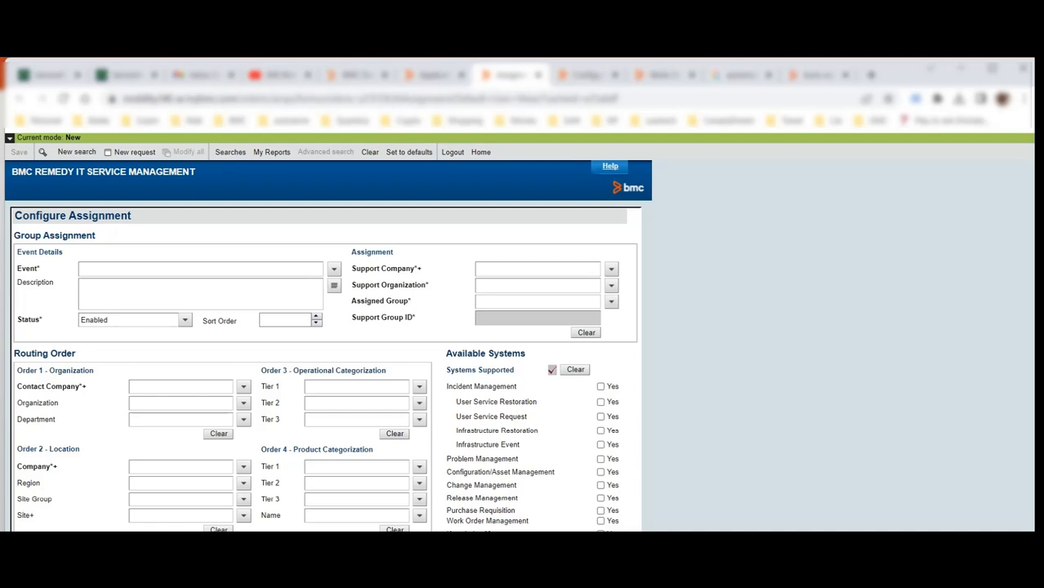
Set the Order 1 contact company to Calbro Services, organization to Information Technology and department to Application Development
left_click(334, 269)
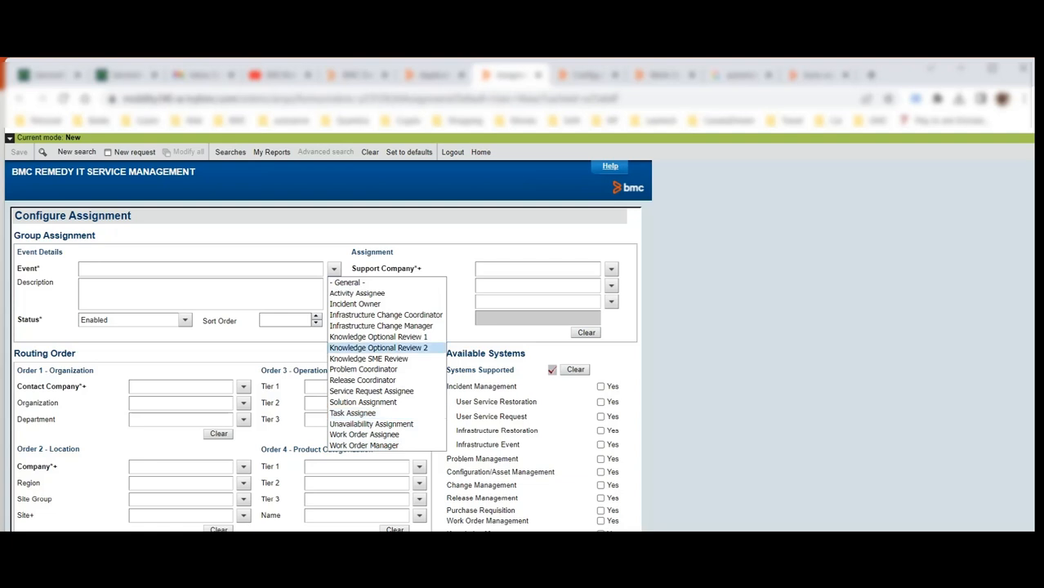
key("Escape")
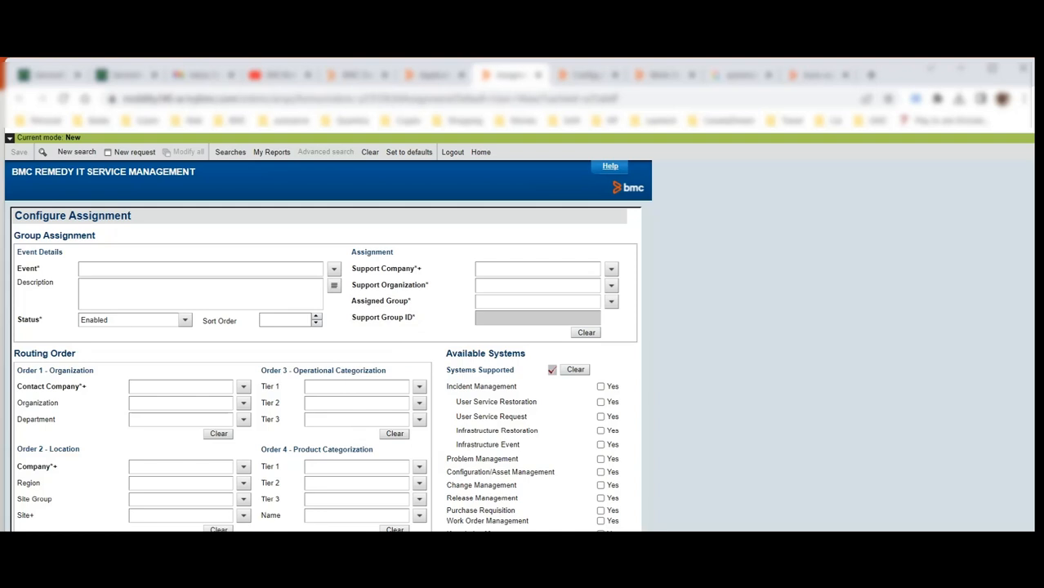
left_click(243, 387)
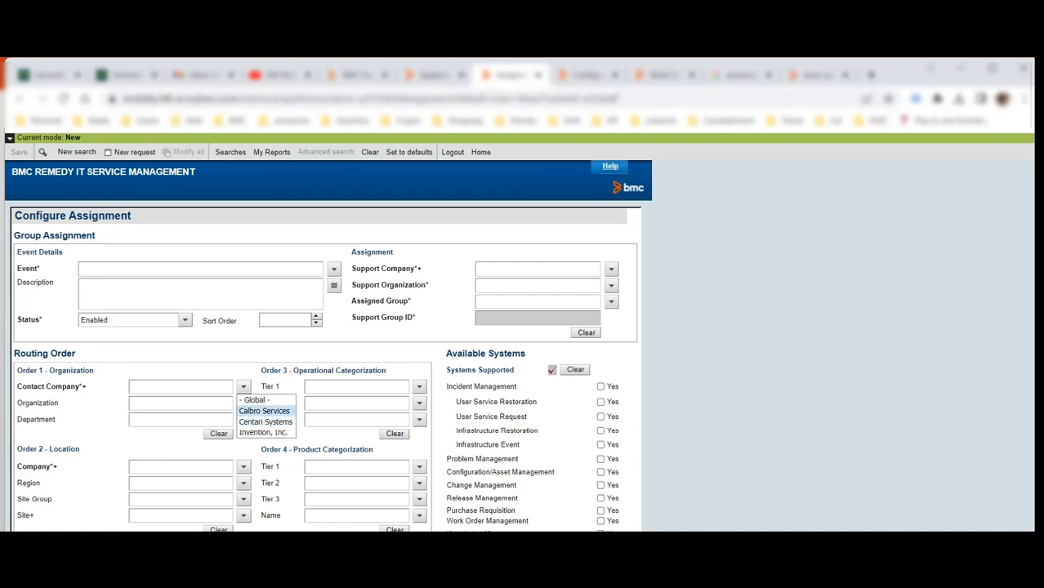
left_click(264, 411)
left_click(244, 403)
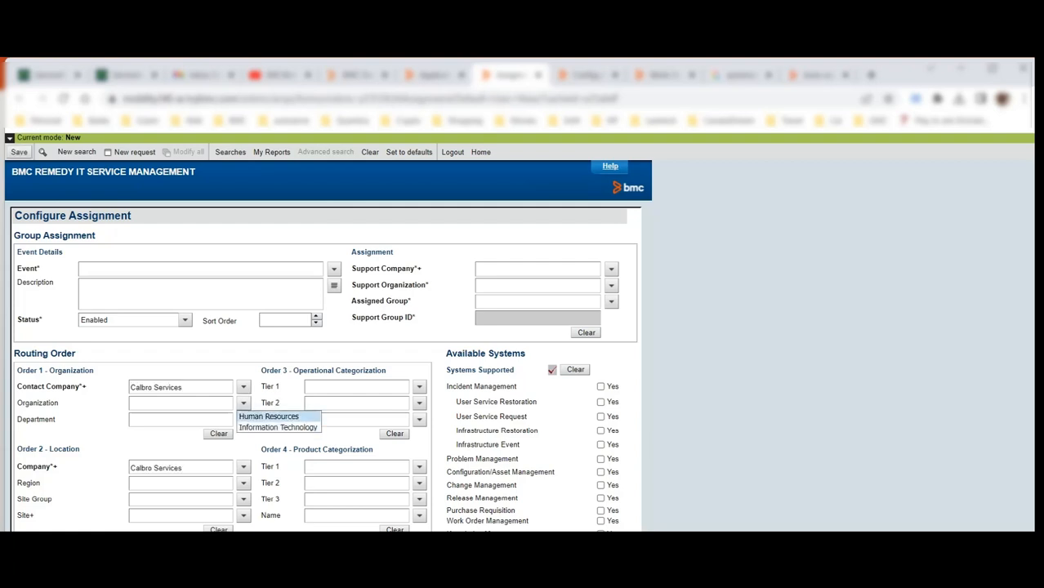
left_click(278, 427)
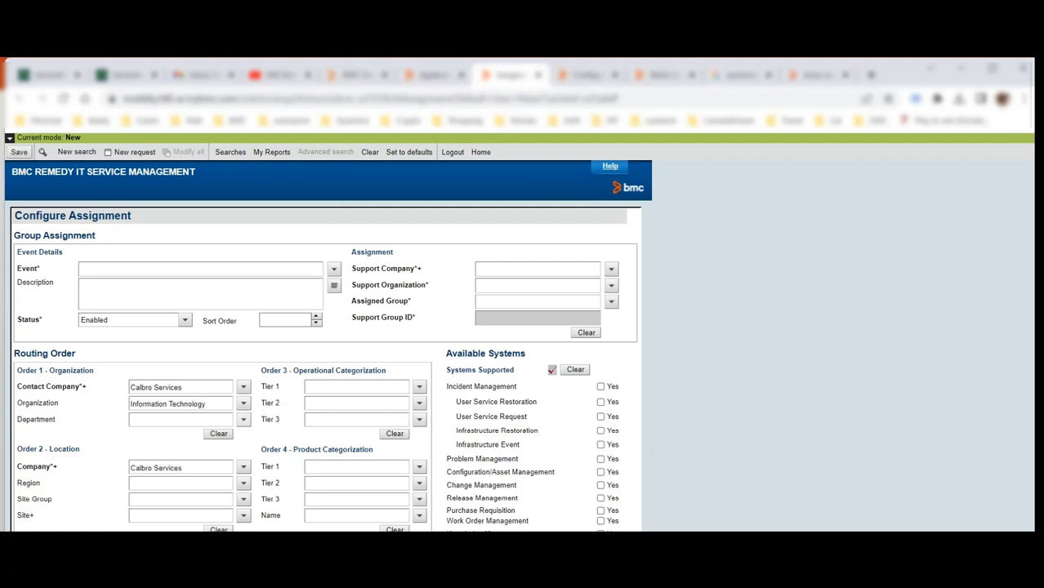
left_click(244, 420)
left_click(279, 433)
Enable the assignment for Incident Management, including User Service Restoration, User Service Request, Infrastructure Restoration and Infrastructure Event
left_click(333, 269)
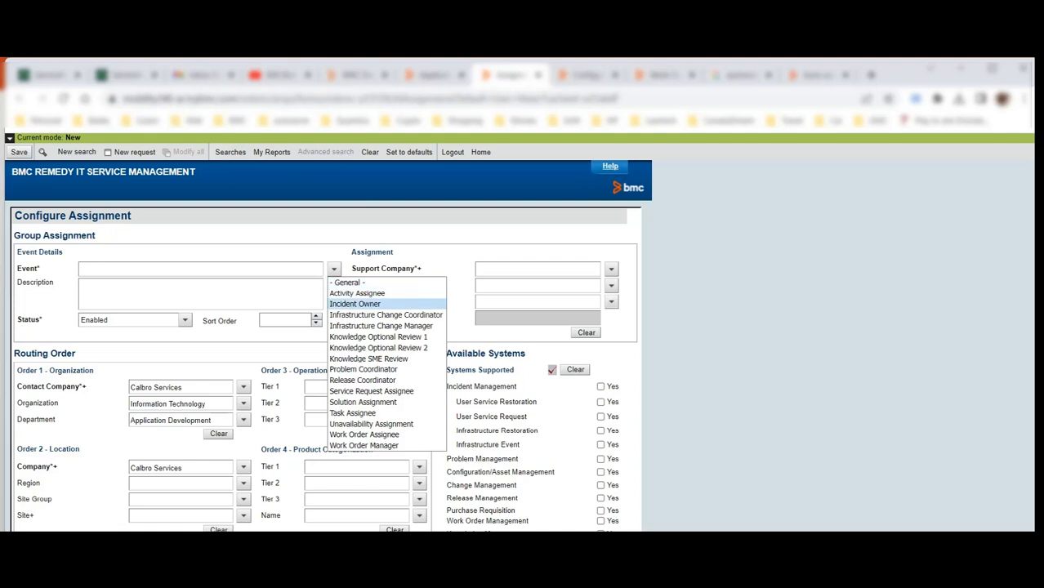
key("Escape")
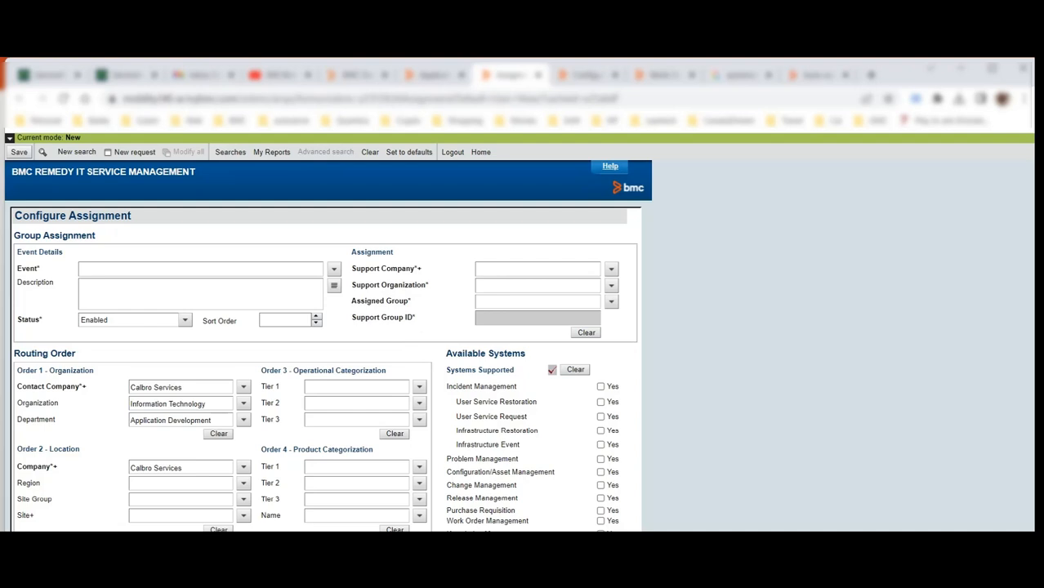
left_click(601, 386)
left_click(601, 445)
left_click(601, 431)
left_click(601, 417)
Set the assignment event to - General -
left_click(333, 268)
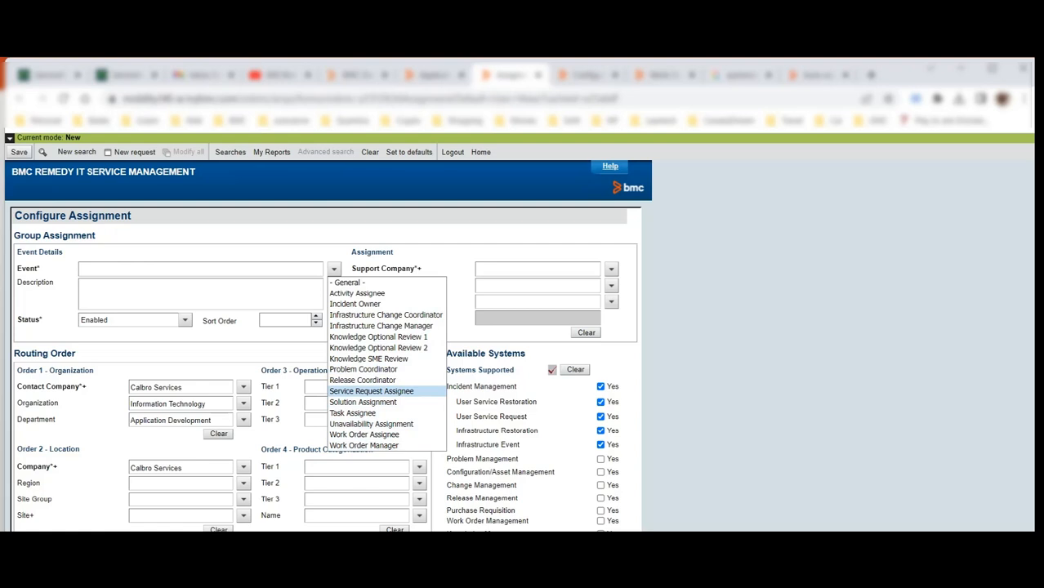
left_click(372, 391)
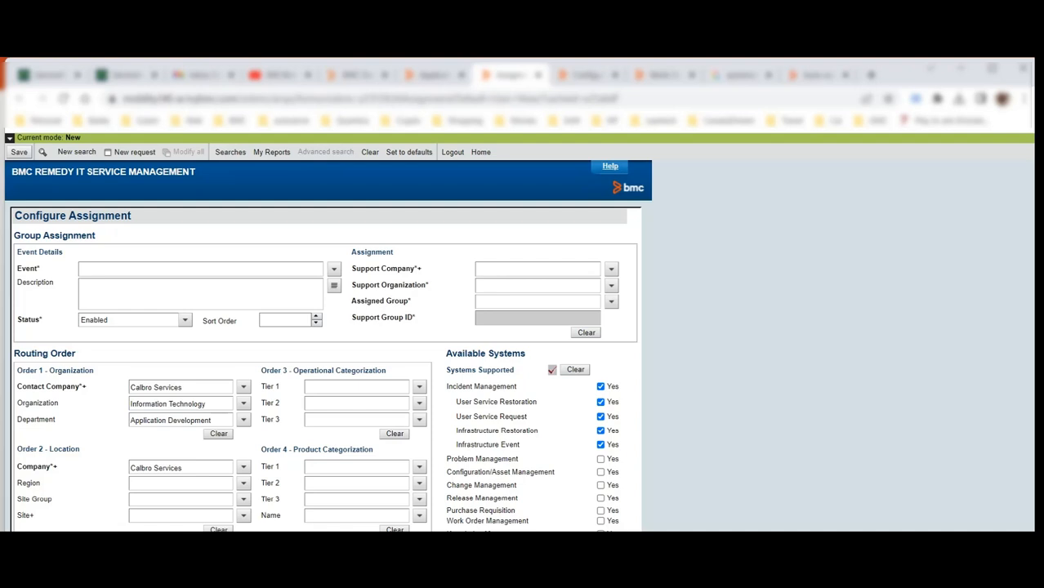
left_click(334, 269)
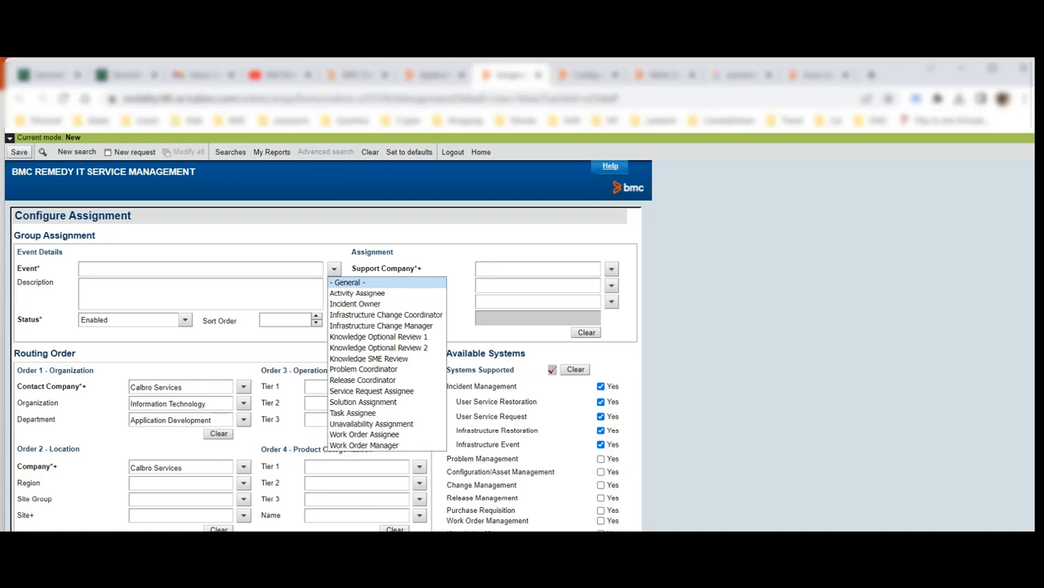
key("Return")
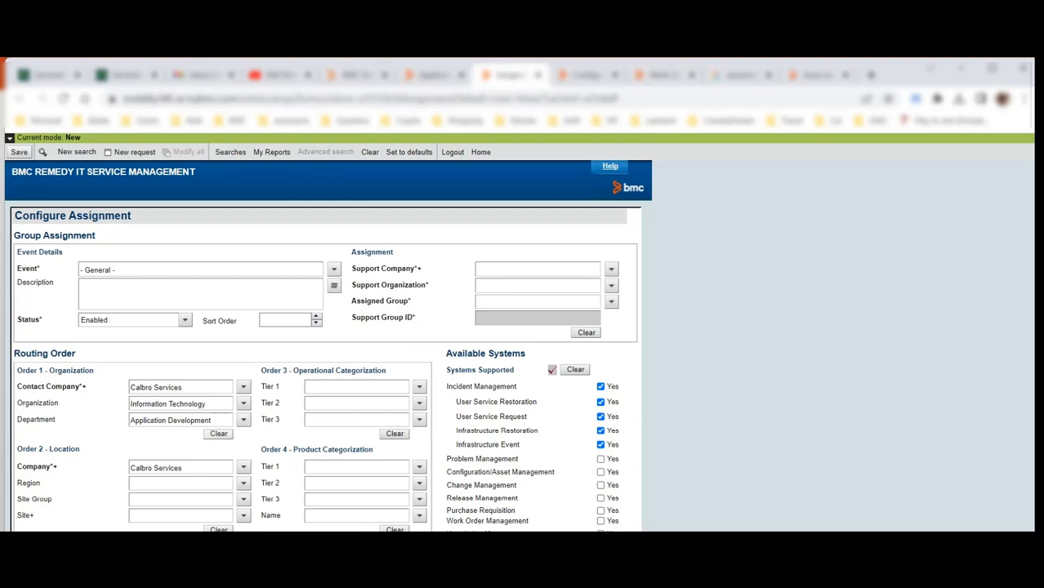
Clear the Order 1 organization routing and set only its contact company to Calbro Services
left_click(218, 433)
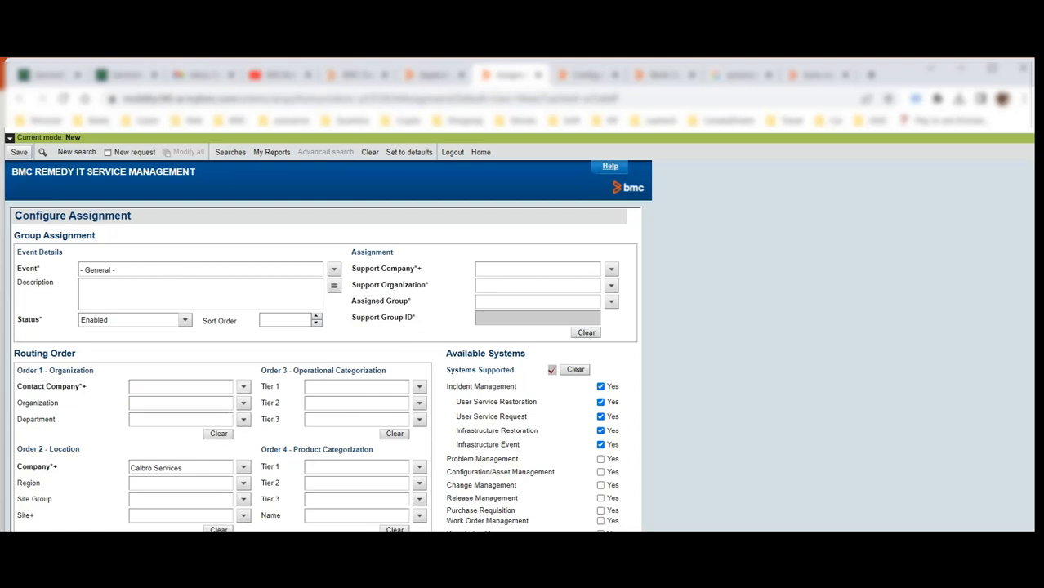
left_click(243, 387)
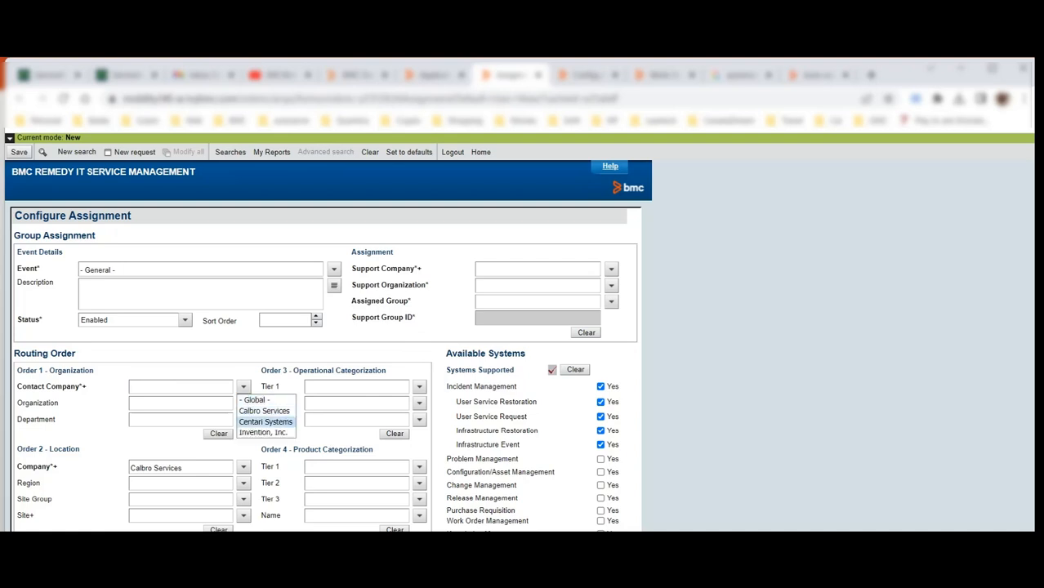
left_click(264, 411)
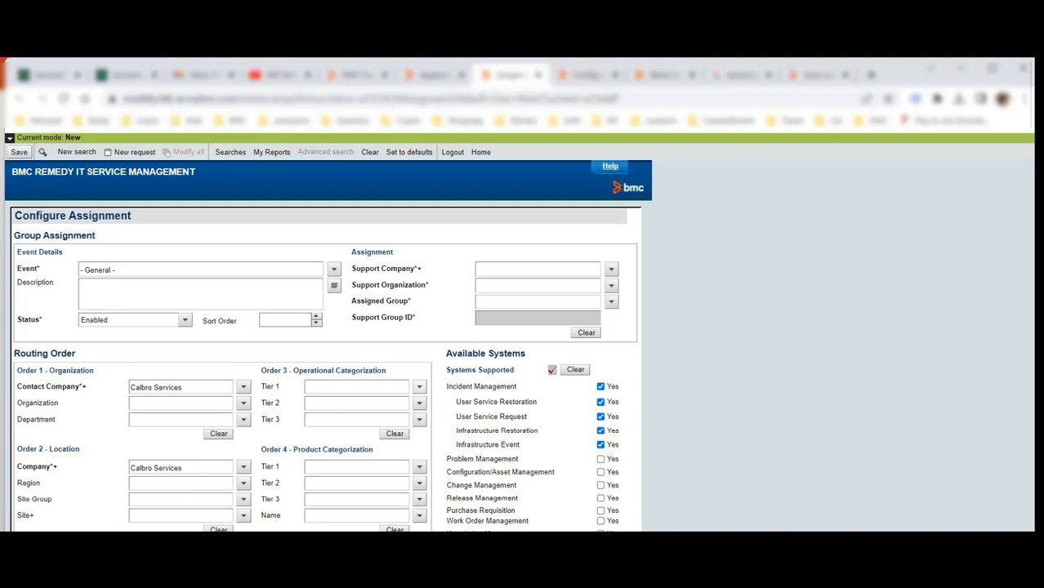
Set the operational categorization tiers to Request, Hardware and Repair
left_click(419, 387)
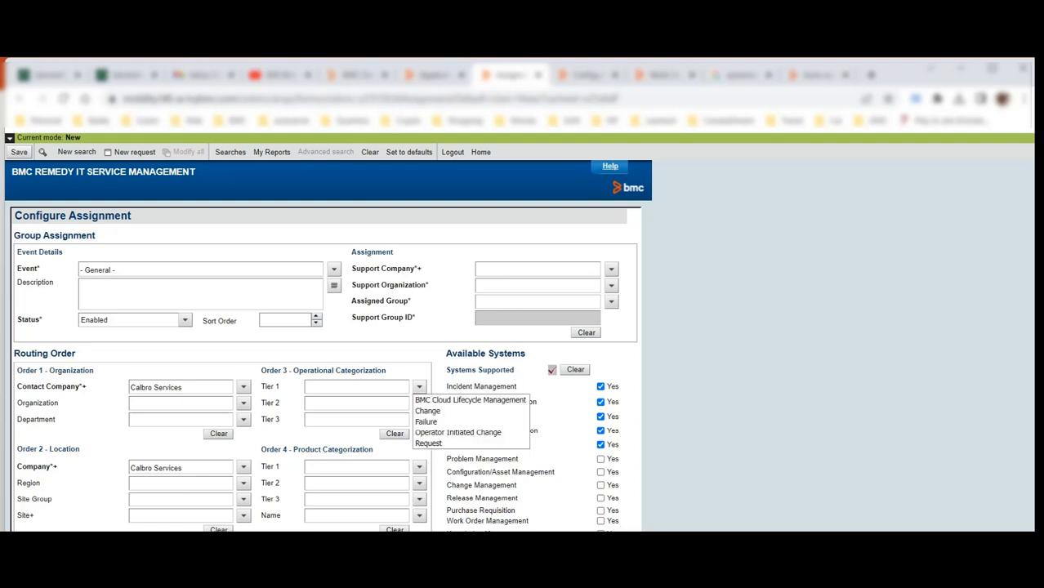
left_click(430, 443)
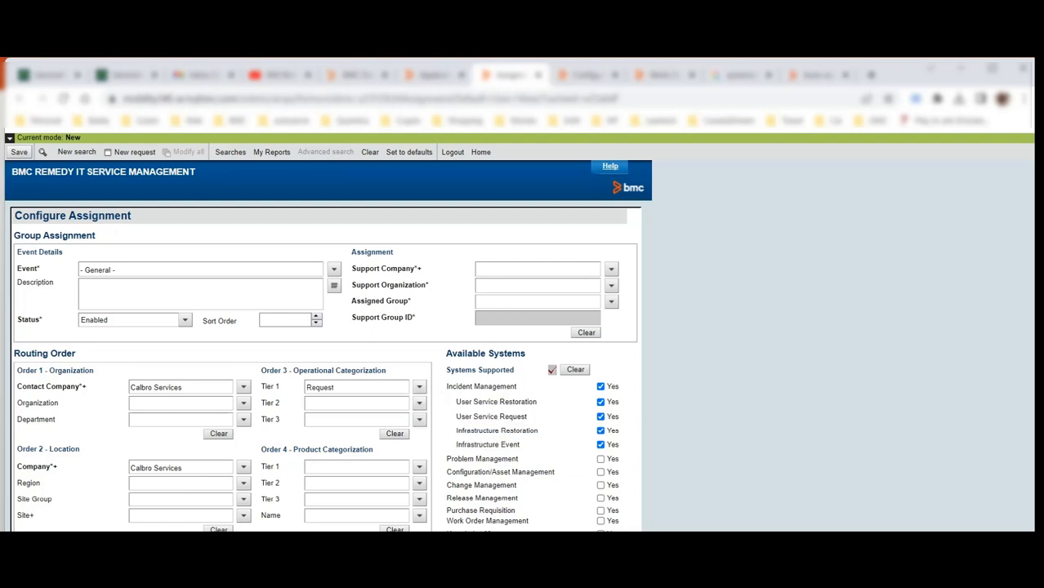
left_click(419, 402)
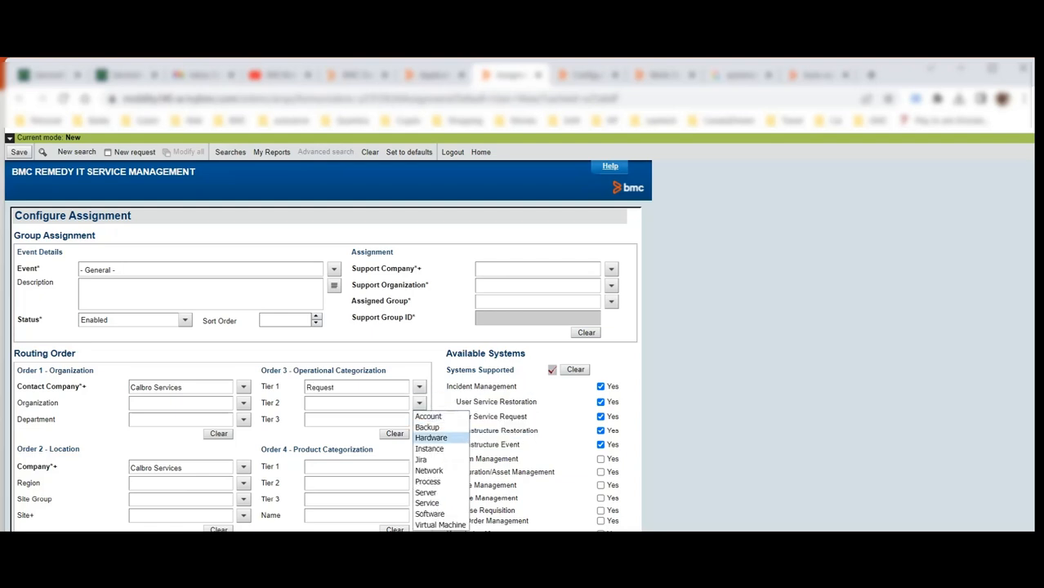
left_click(431, 437)
left_click(419, 420)
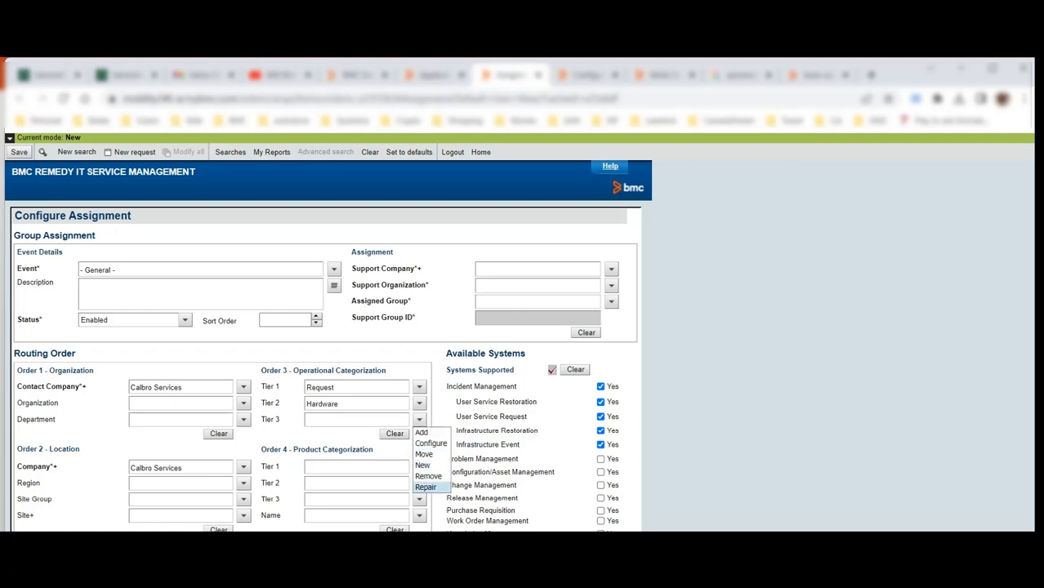
left_click(425, 487)
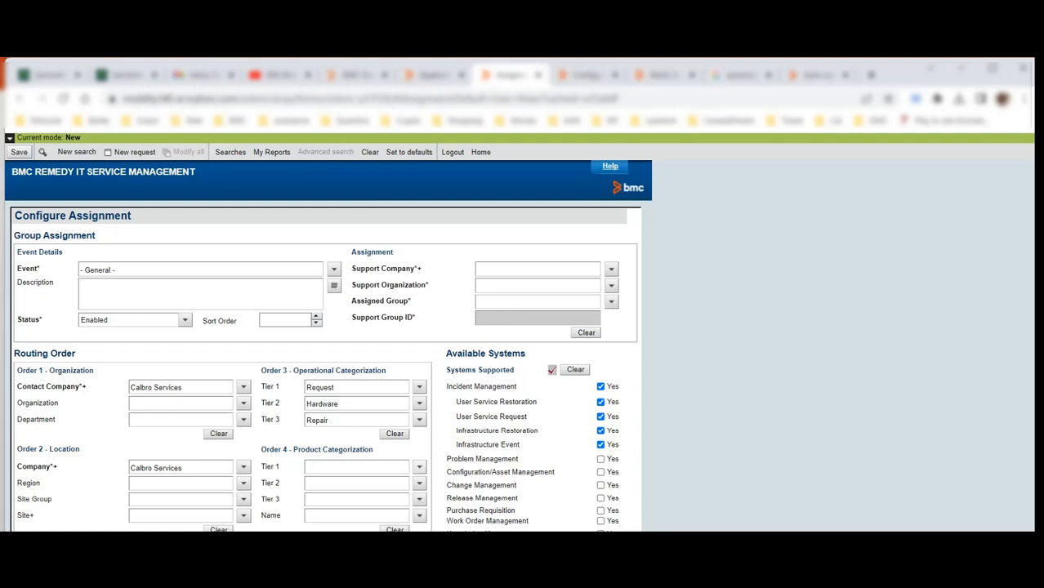
left_click(419, 467)
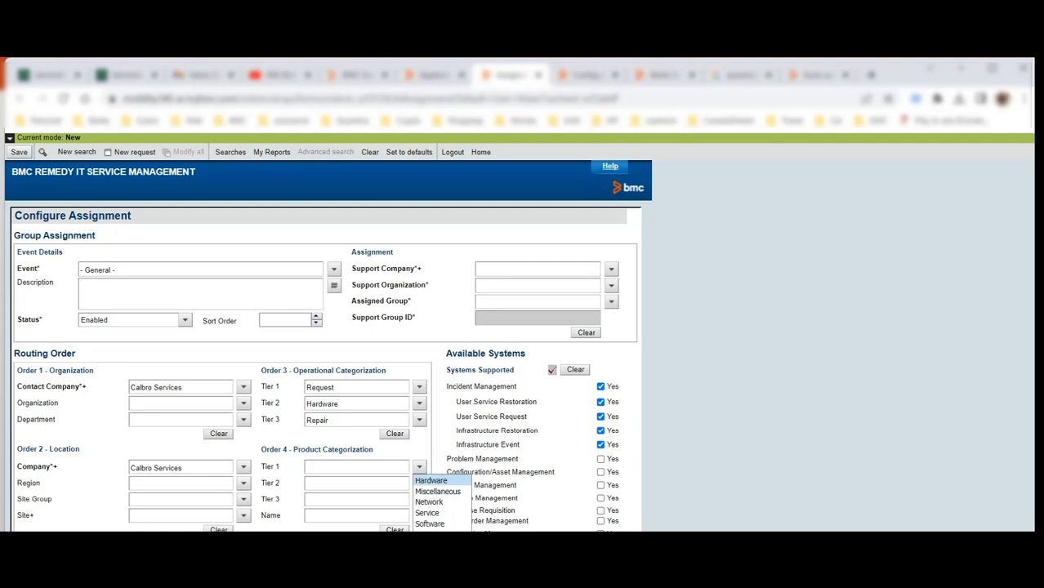
left_click(432, 481)
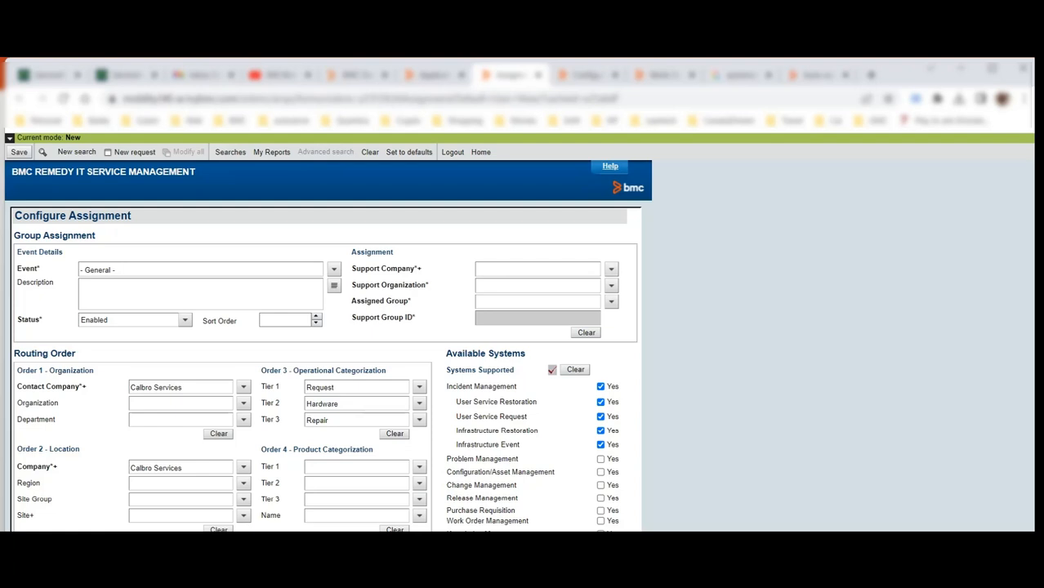
Set the support company to Calbro Services, support organization to IT Support and assigned group to Network Support, and save the assignment
left_click(611, 269)
left_click(632, 282)
left_click(611, 286)
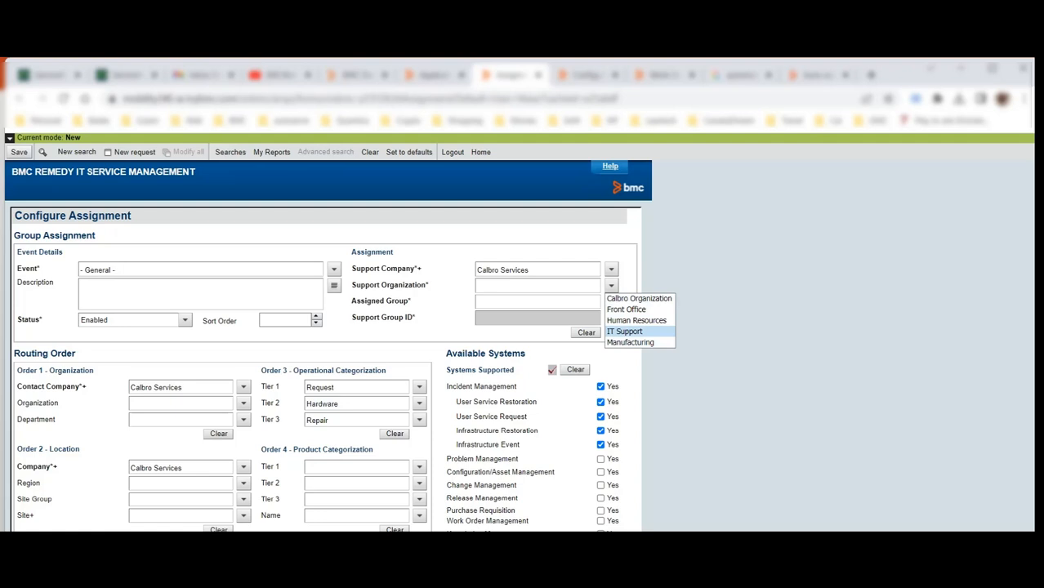
left_click(624, 331)
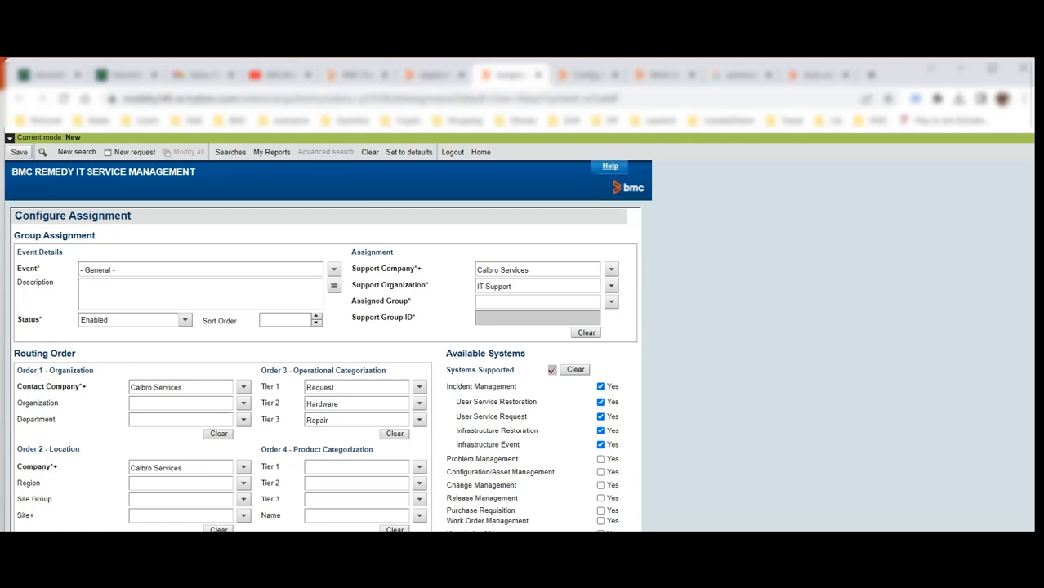
left_click(611, 301)
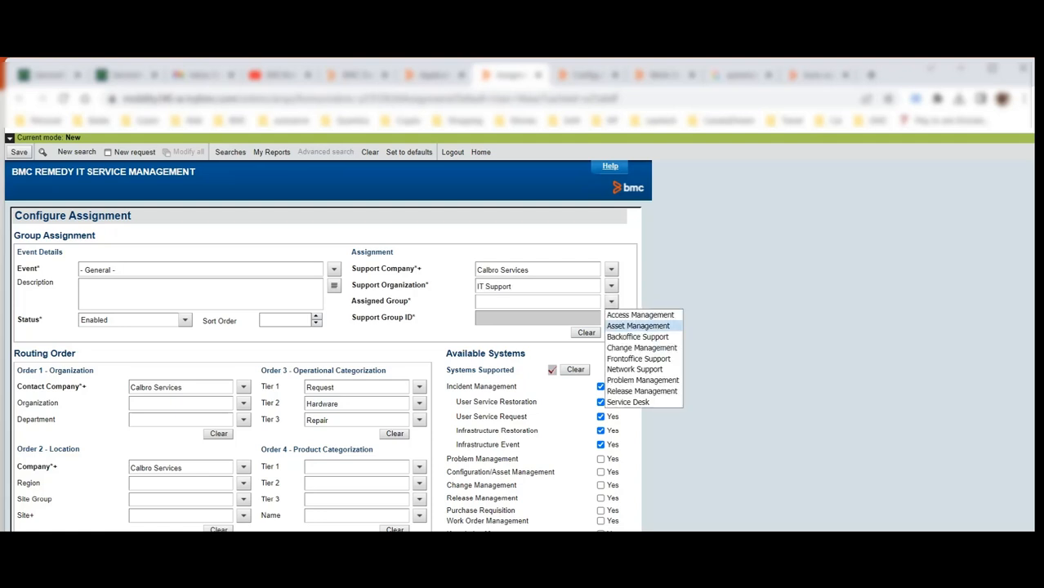
left_click(635, 369)
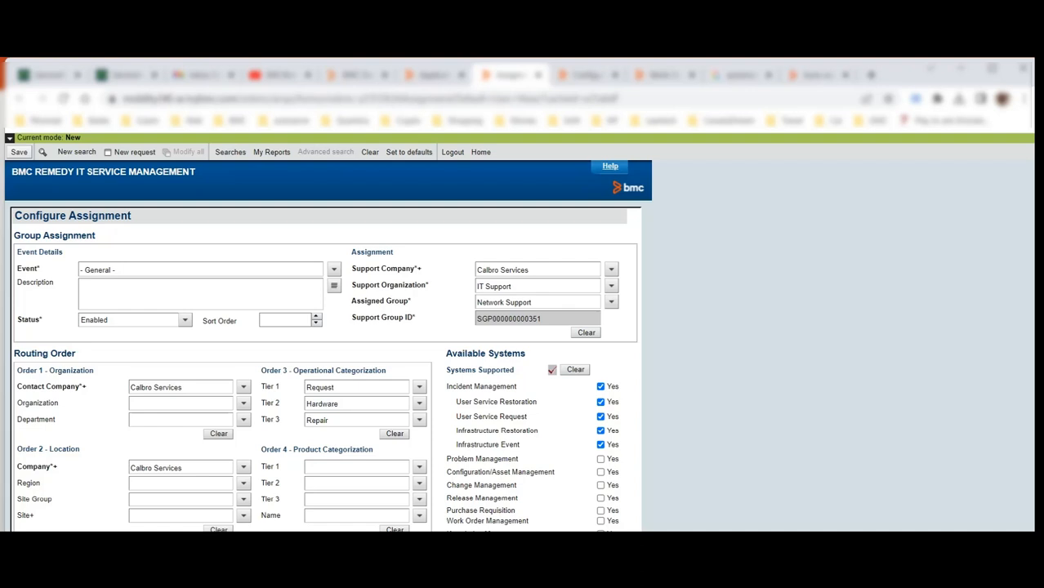
left_click(19, 152)
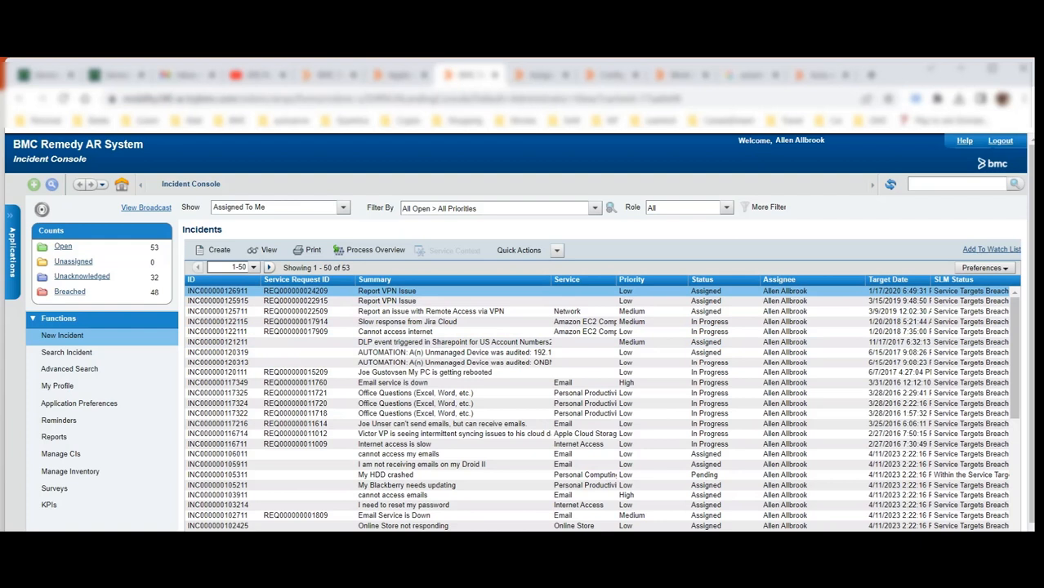
Start a new incident in the Incident Console for Calbro Services and fill in the customer's name from the matching entries
left_click(62, 335)
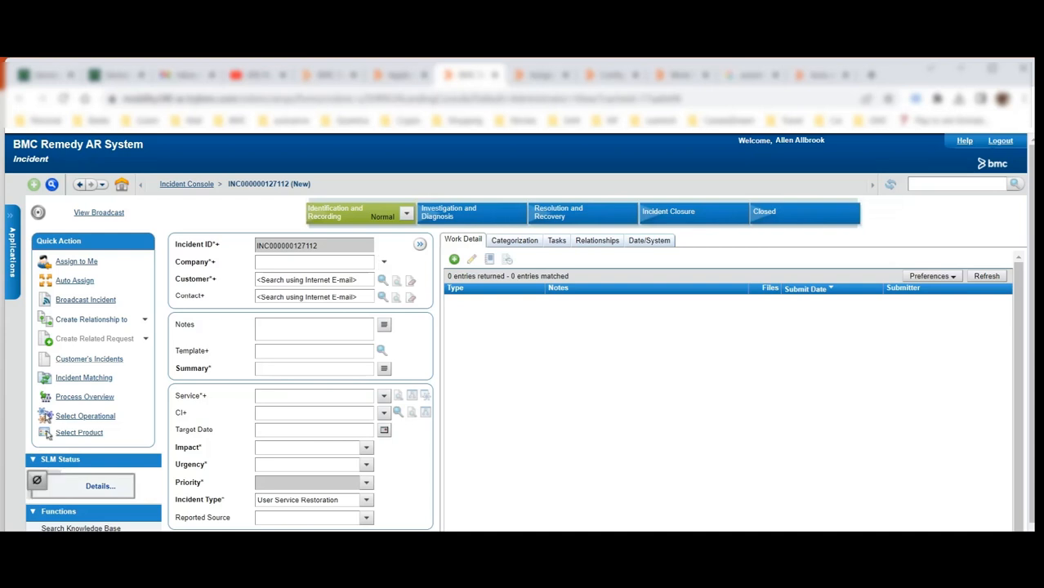
left_click(384, 263)
left_click(400, 273)
left_click(314, 280)
type("Allen")
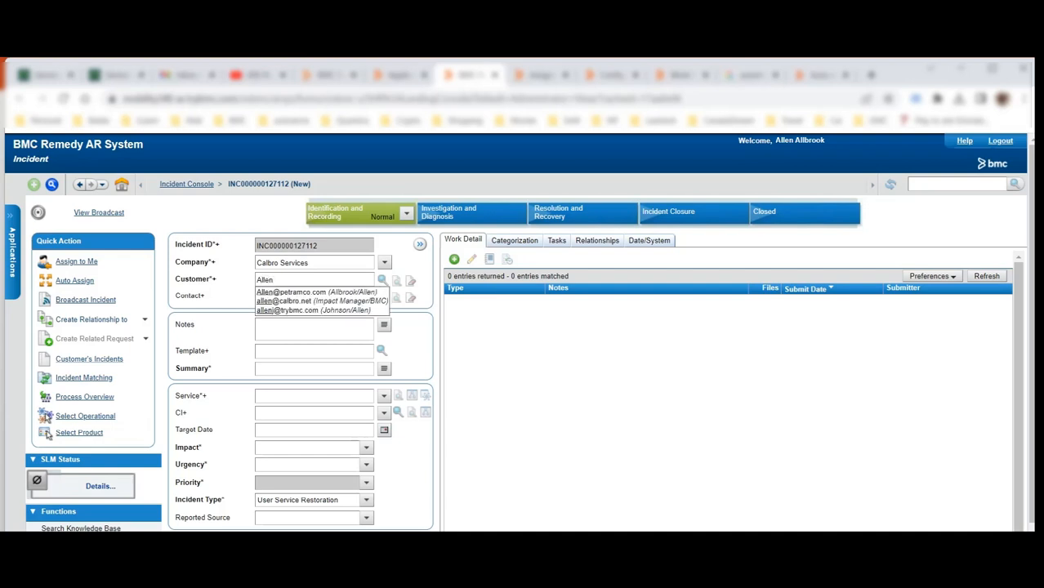
left_click(316, 292)
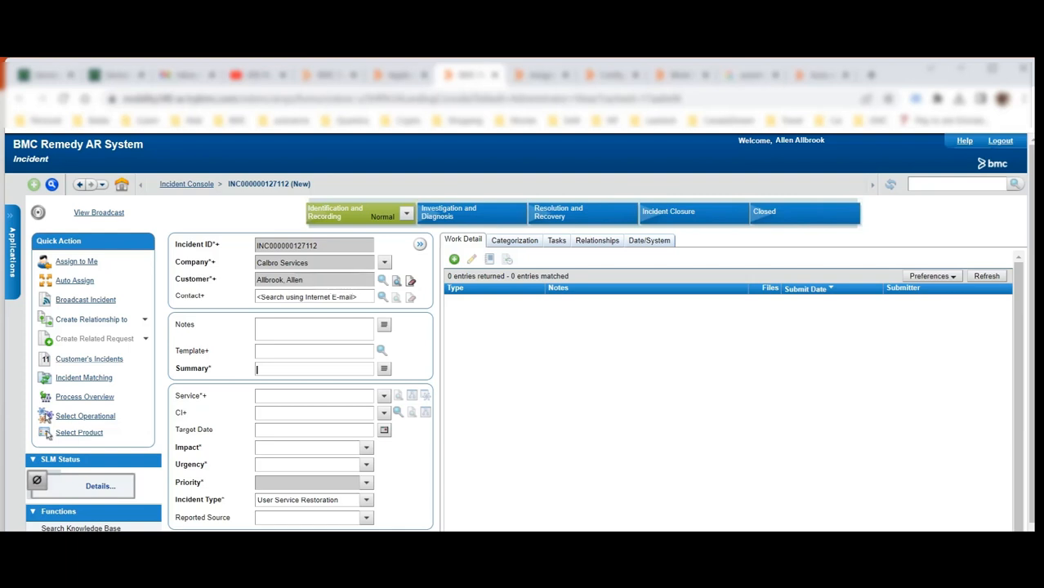
Enter the summary "test auto rules" and set impact to 4-Minor/Localized, urgency to 4-Low and incident type to User Service Restoration
type("test auto rules")
left_click(366, 448)
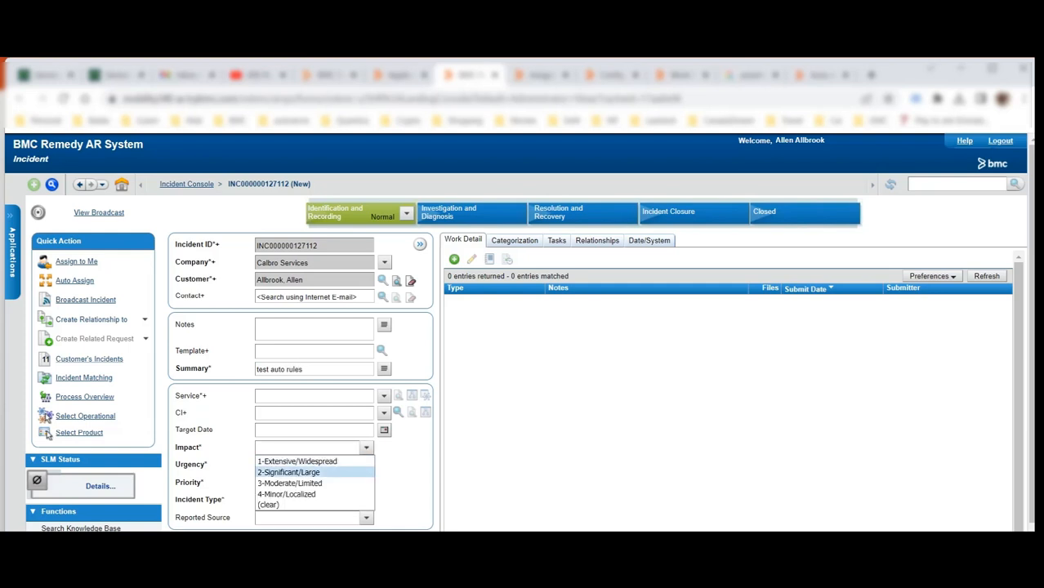
left_click(315, 494)
left_click(366, 464)
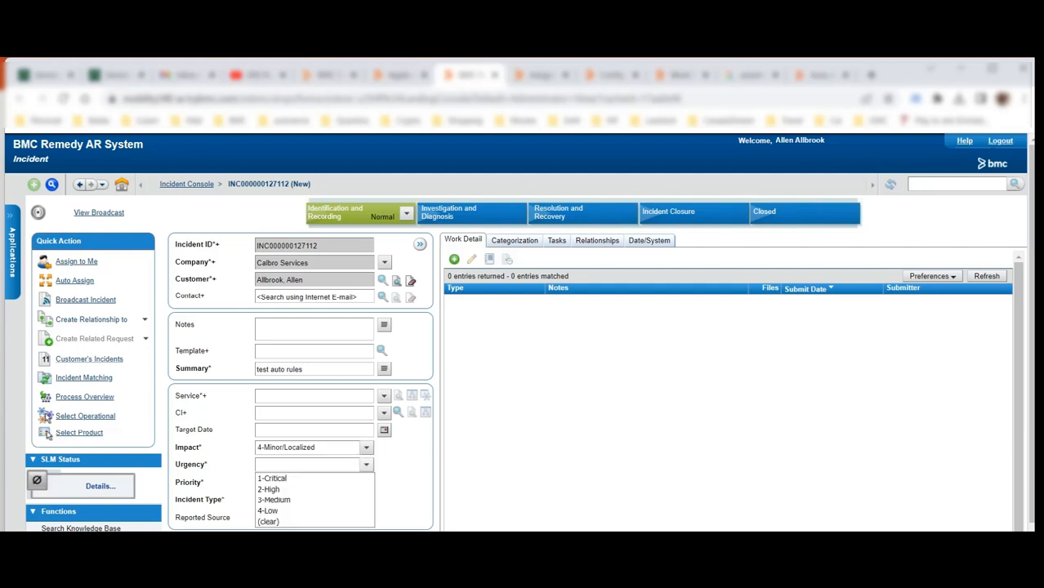
left_click(315, 511)
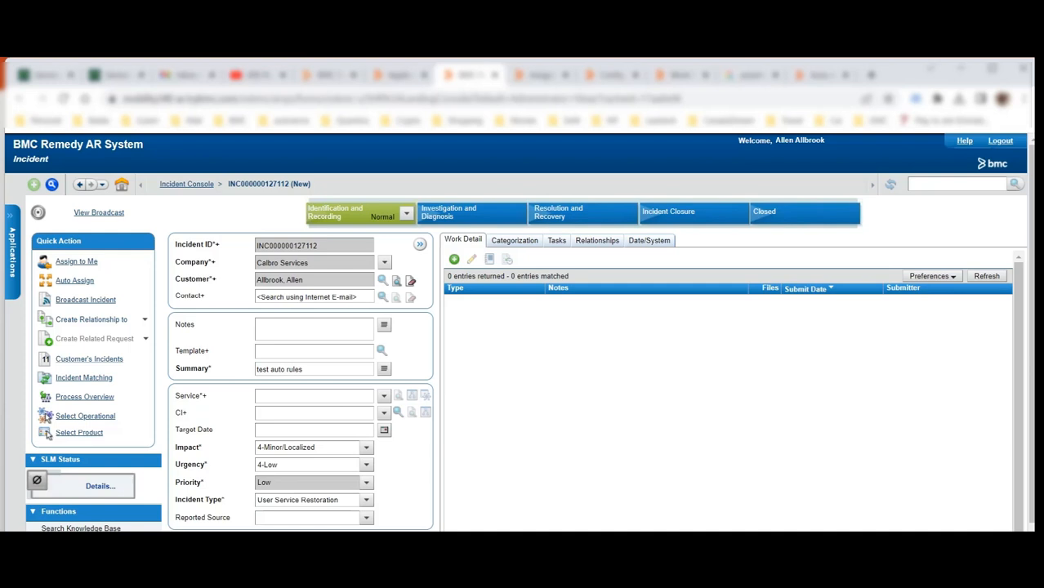
left_click(366, 499)
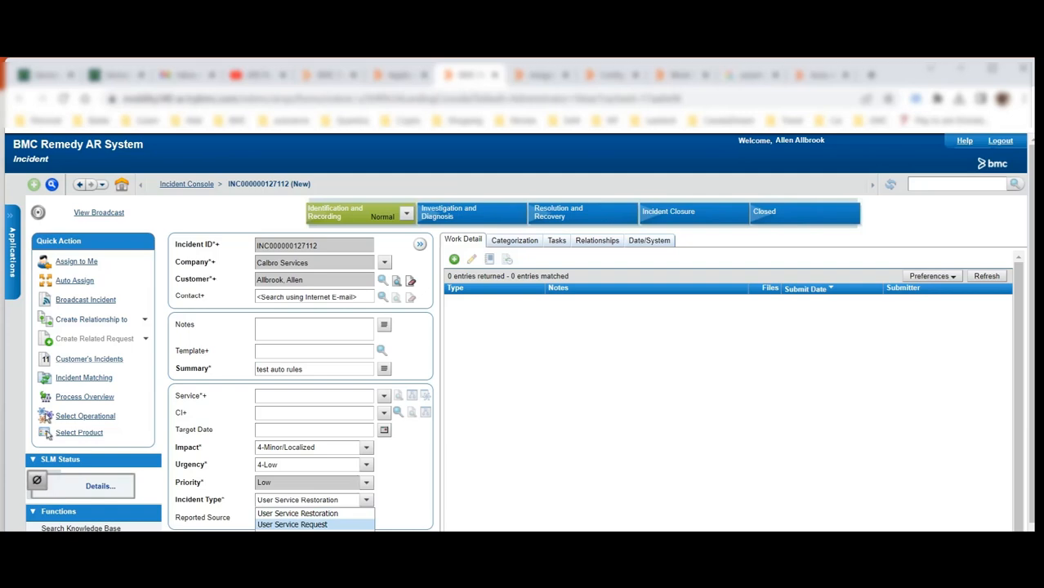
left_click(298, 514)
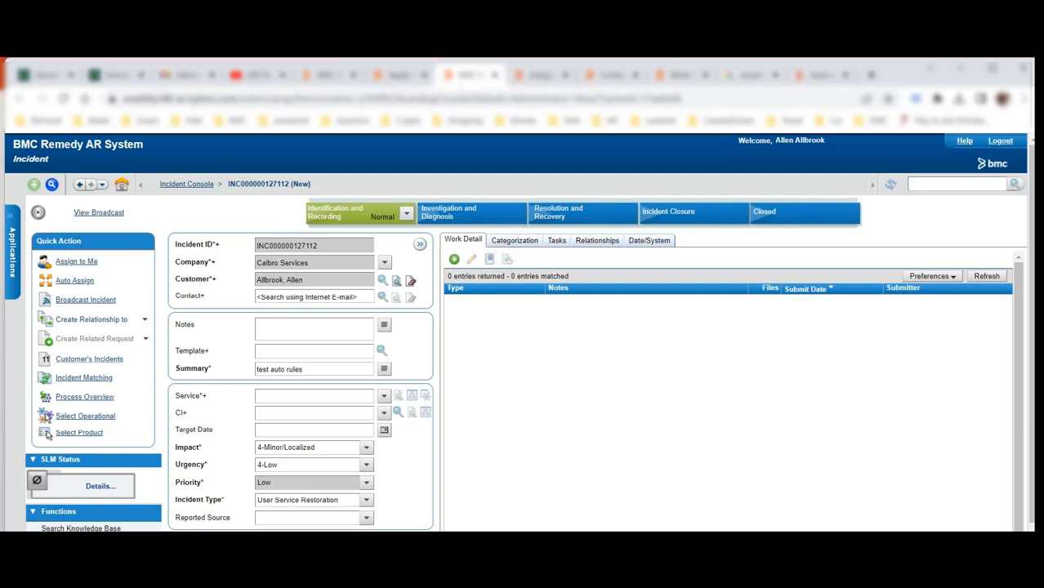
Open the customer's People record, check the company and organization details, and close it
scroll(523, 327, "down", 2)
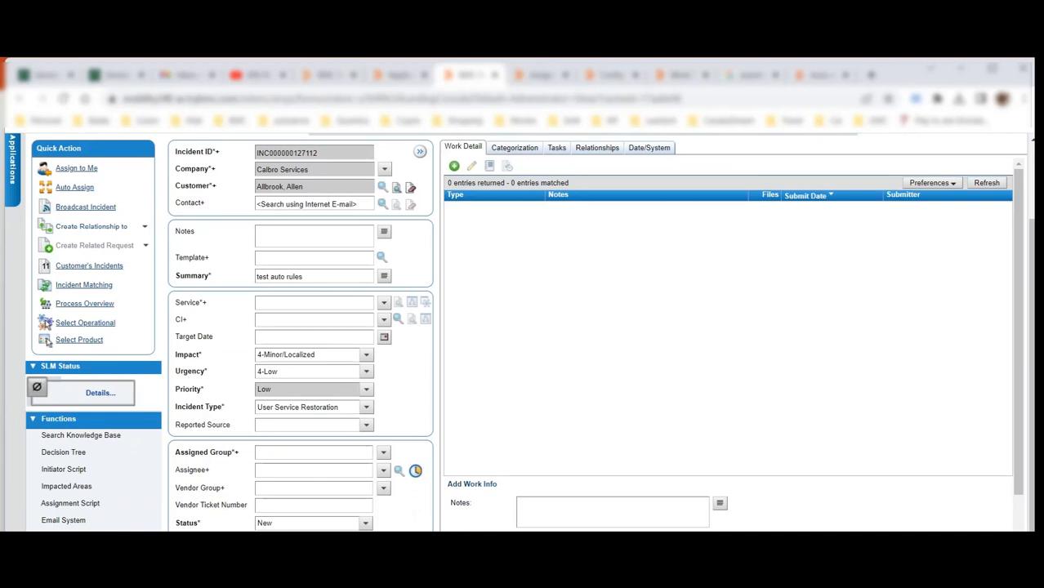
scroll(523, 327, "up", 2)
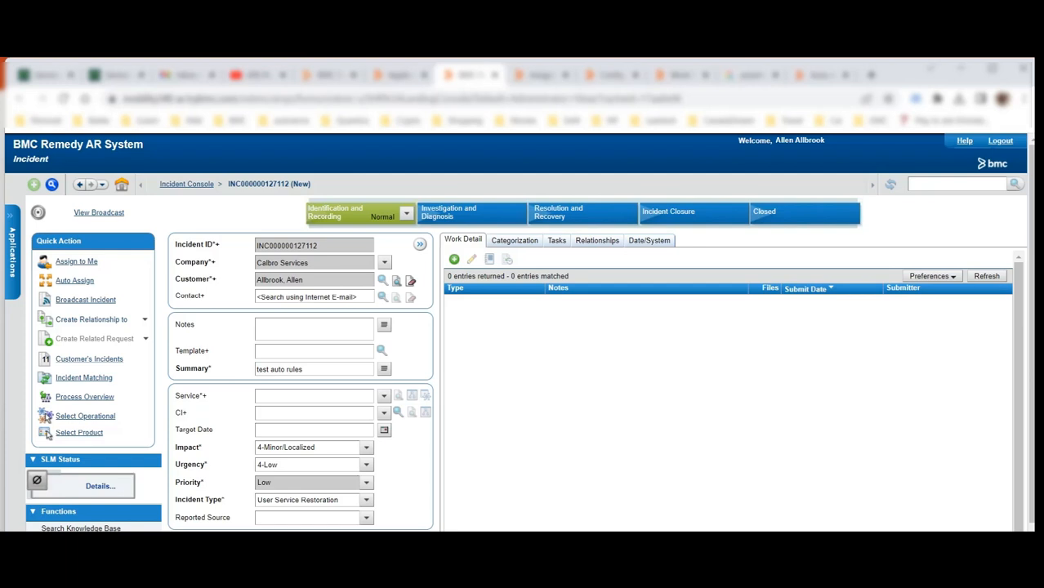
left_click(46, 416)
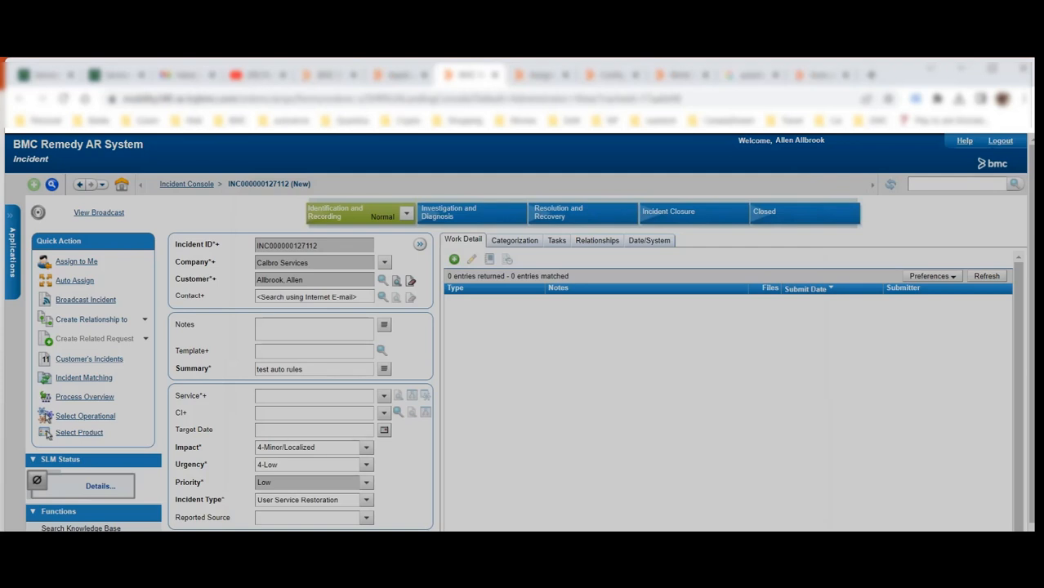
mouse_move(710, 585)
left_click(784, 527)
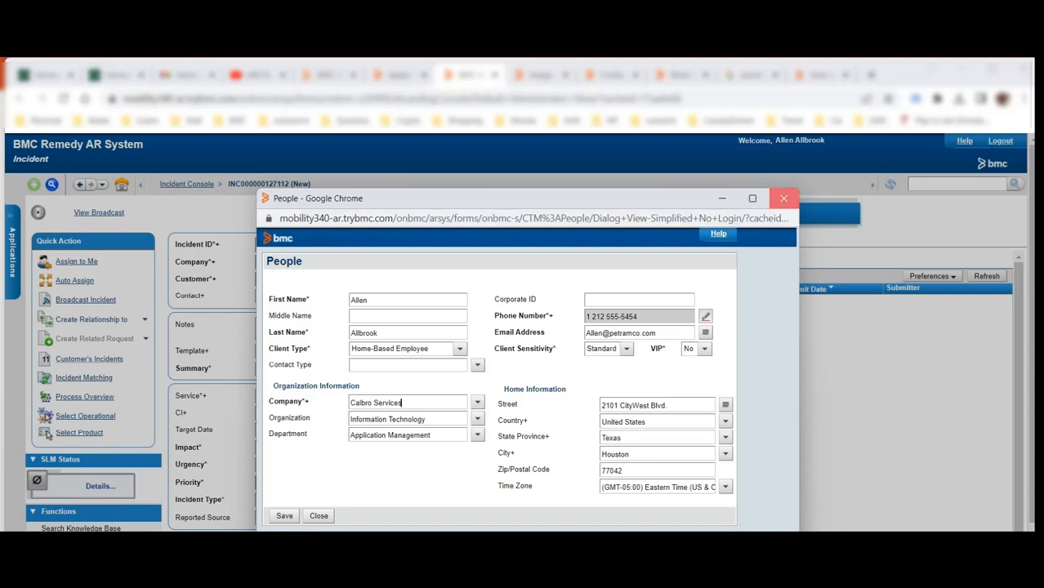
left_click(784, 197)
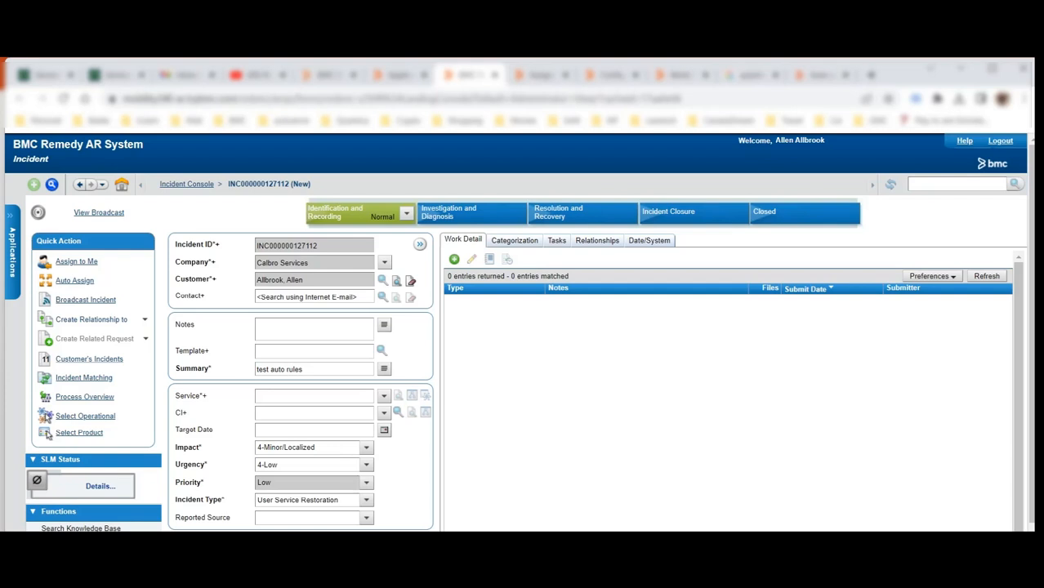
Set the incident's operational categorization tiers to Request, Hardware and Repair
left_click(514, 241)
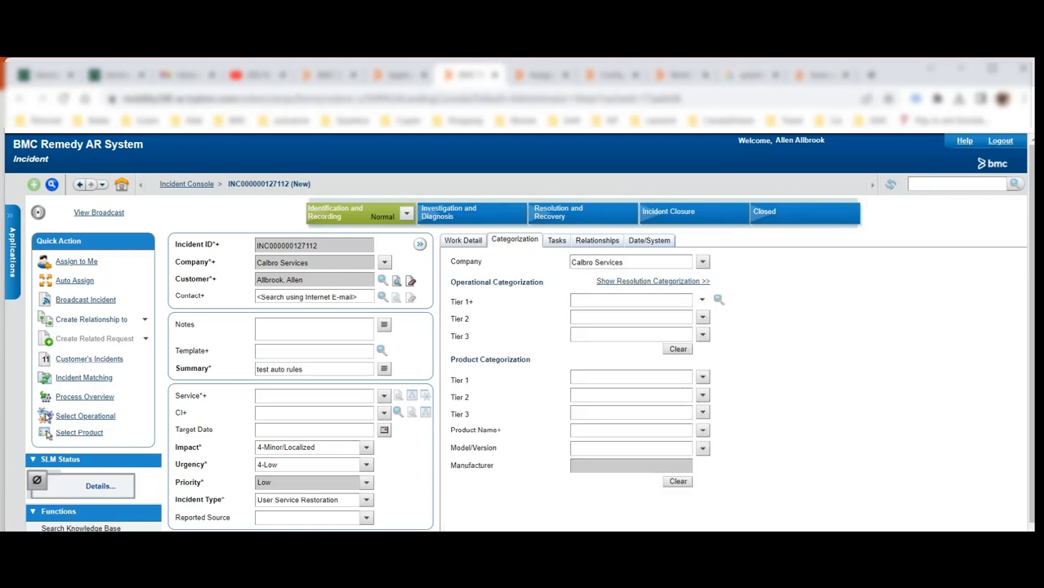
left_click(702, 299)
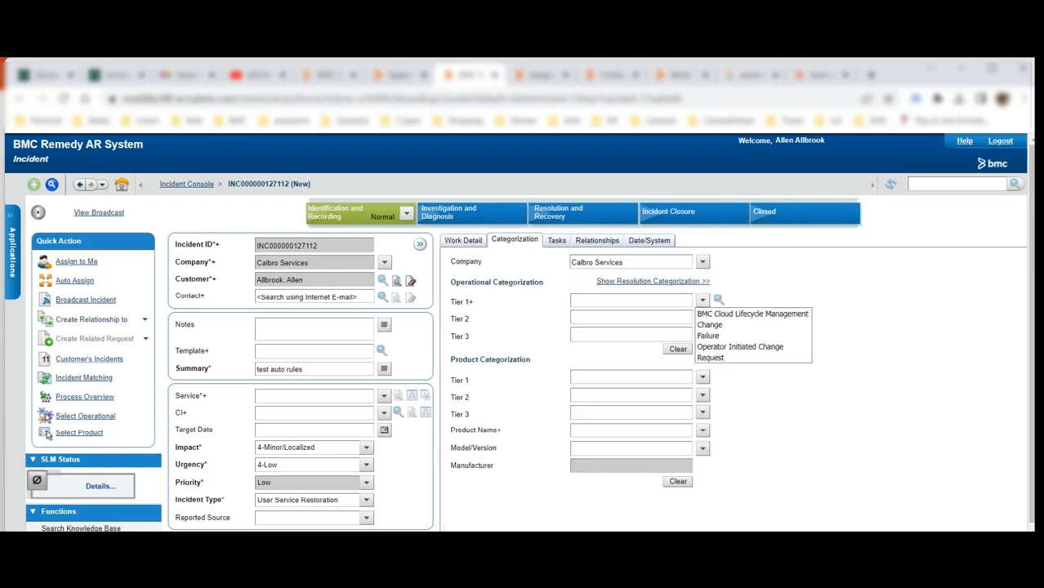
left_click(711, 358)
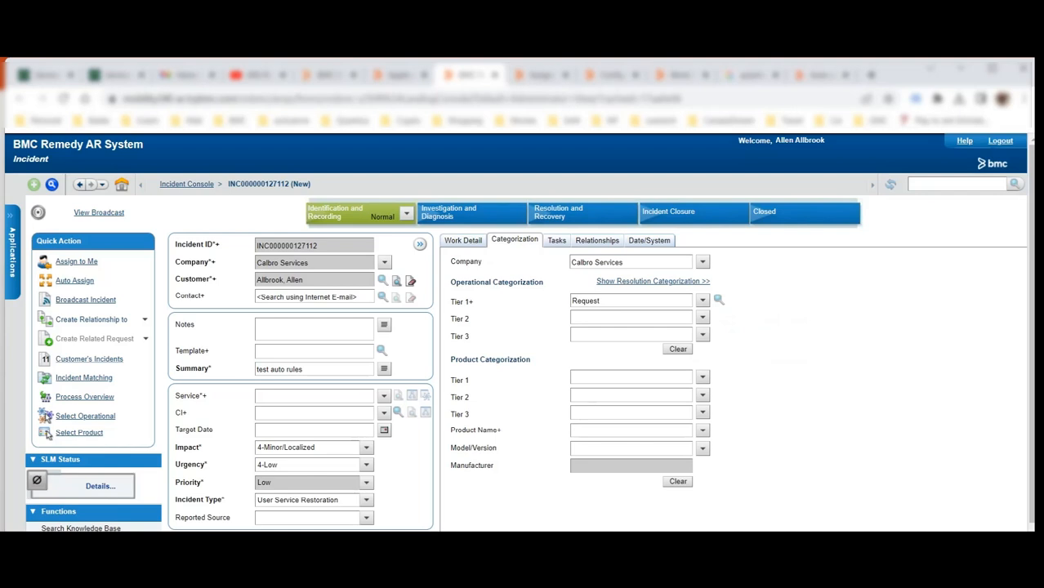
left_click(703, 317)
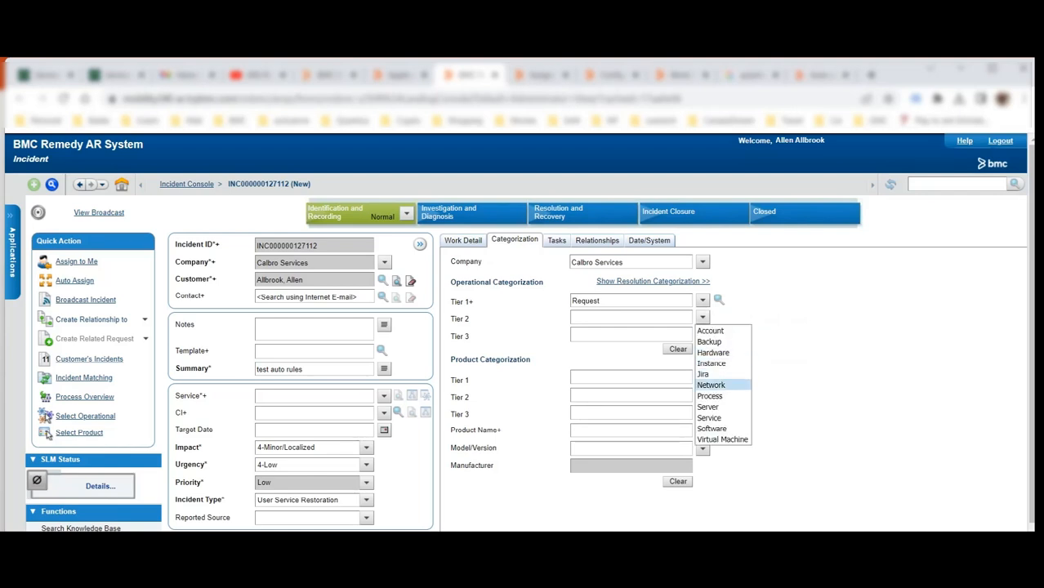
left_click(712, 352)
left_click(702, 335)
left_click(713, 402)
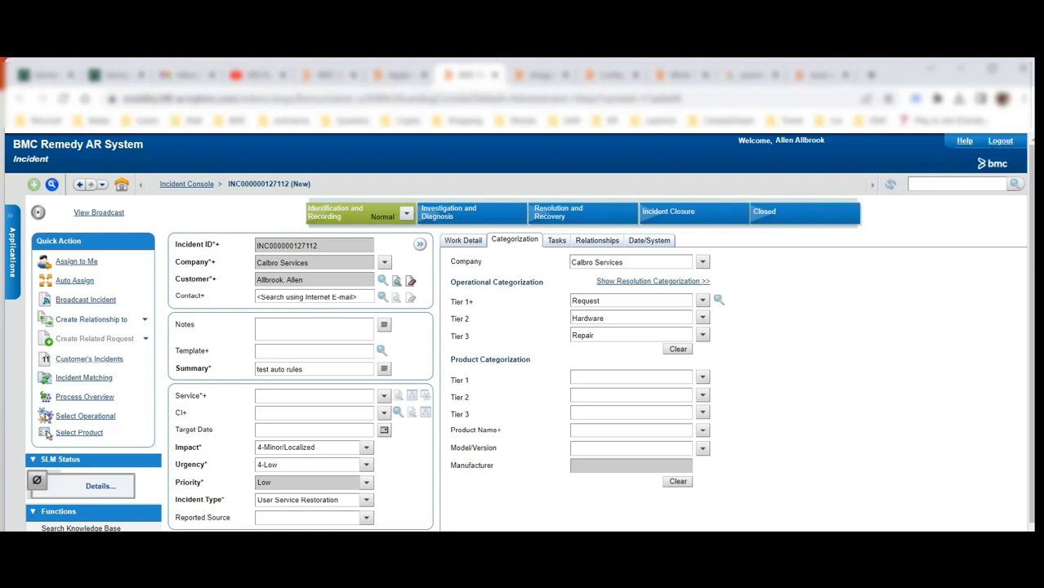
Save the incident with no assigned group filled in and check its group assignment and status
scroll(523, 327, "down", 1)
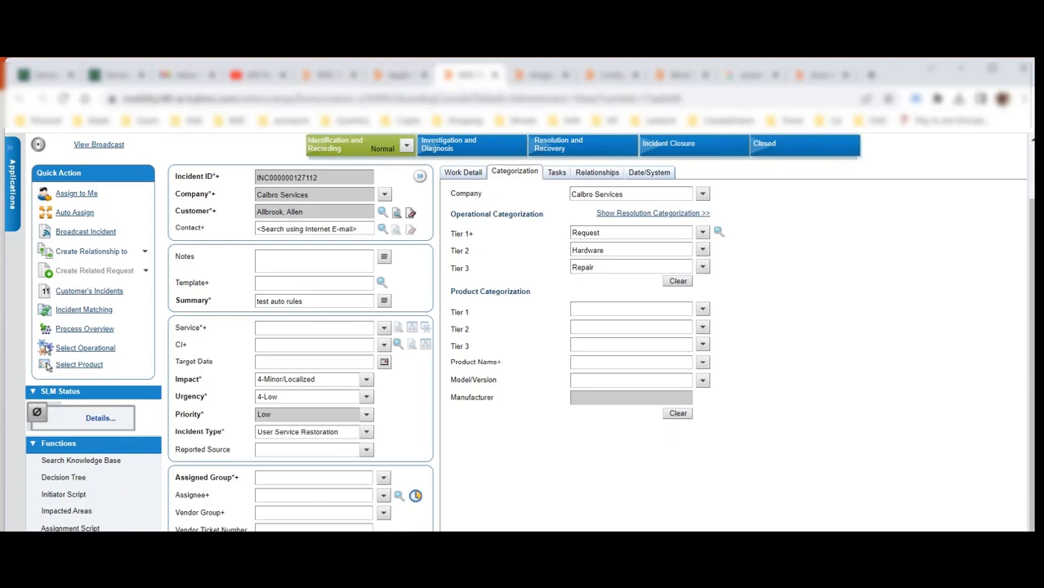
scroll(519, 333, "down", 1)
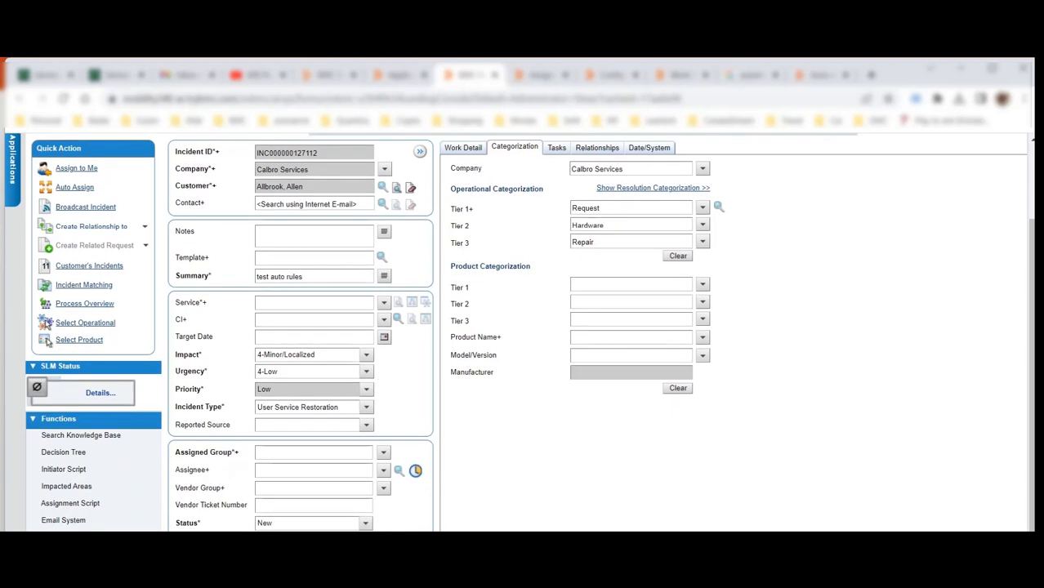
left_click(47, 324)
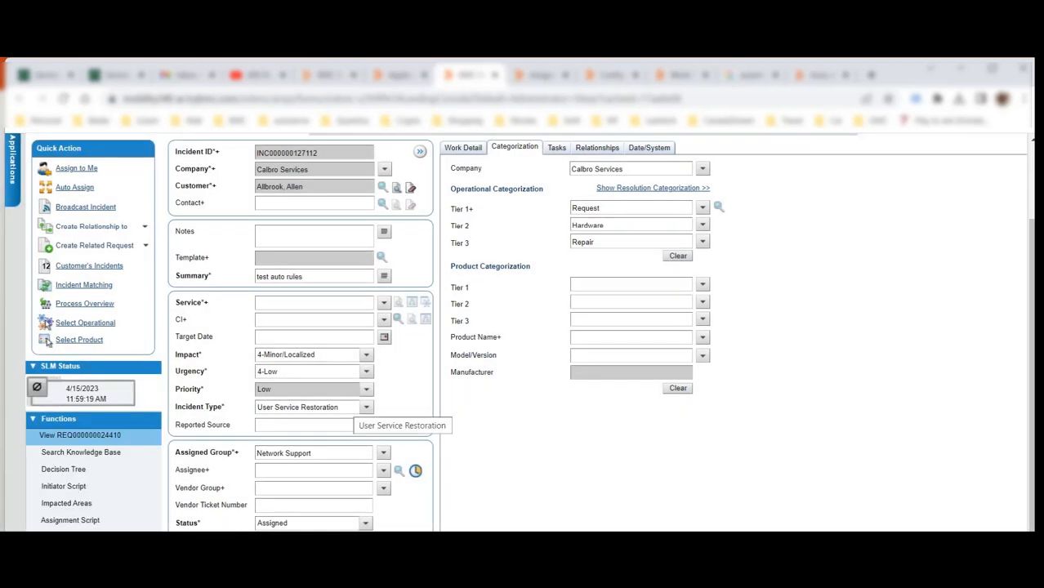
scroll(517, 332, "up", 1)
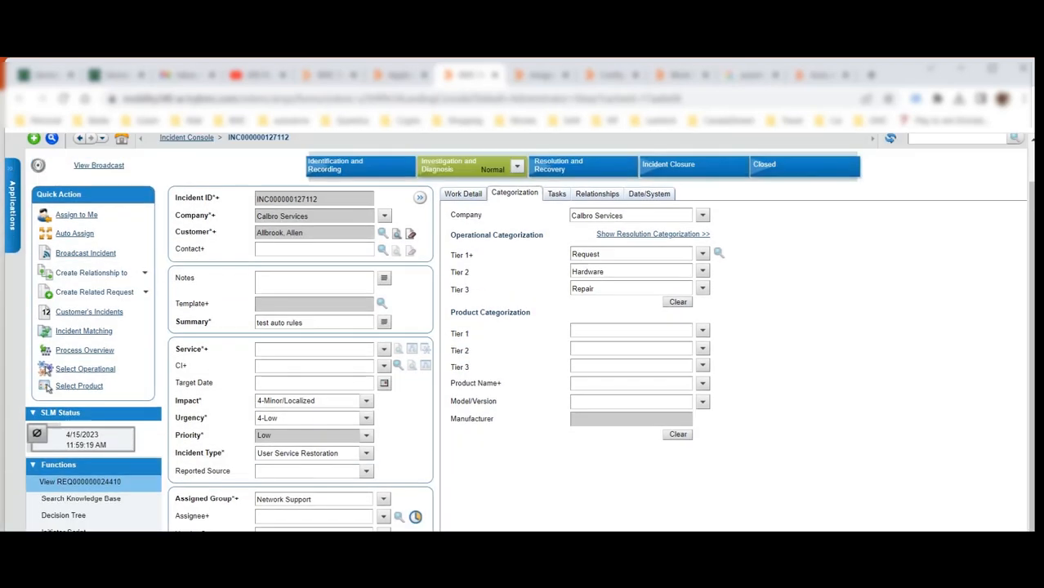
scroll(516, 333, "down", 1)
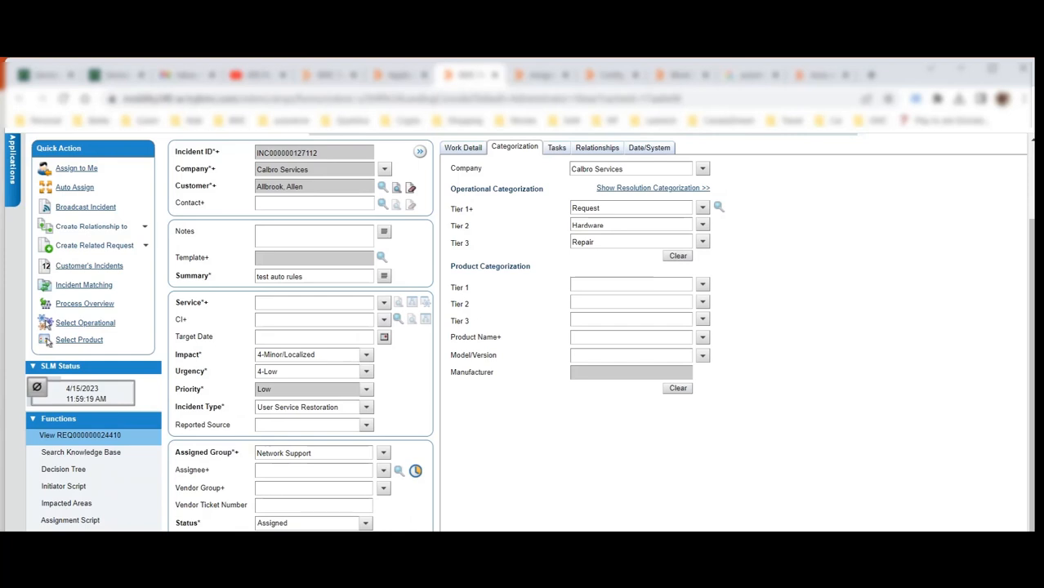
Search the group assignment configurations for the - General - event and review the Calbro Services rule's routing and assigned group
left_click(541, 75)
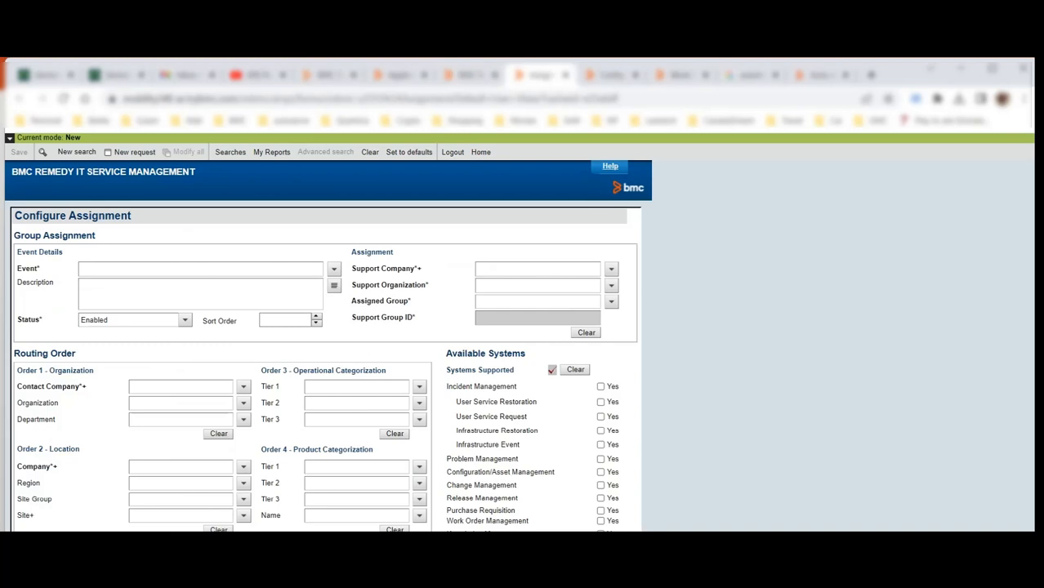
left_click(334, 269)
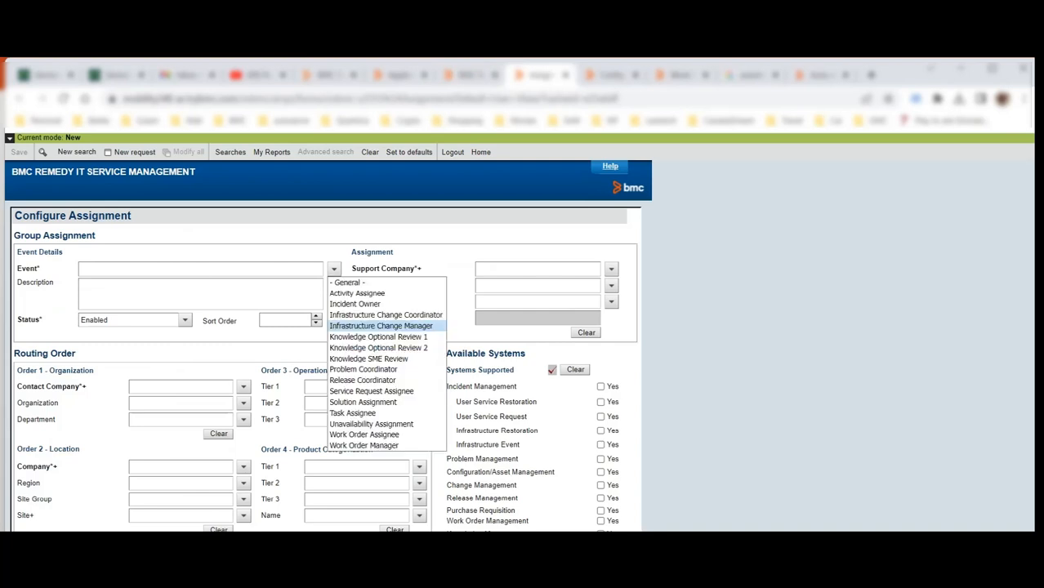
left_click(349, 283)
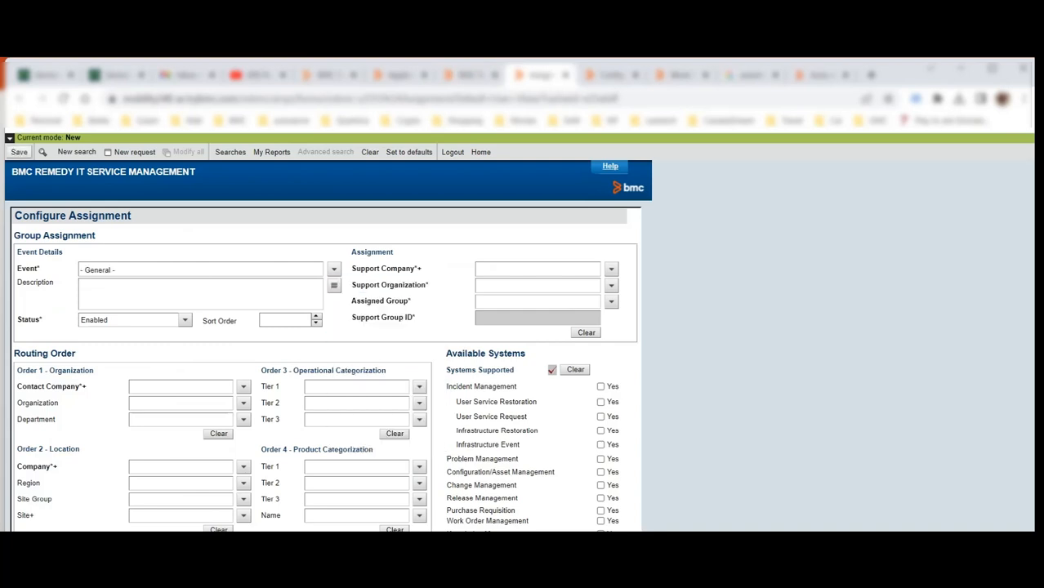
left_click(76, 152)
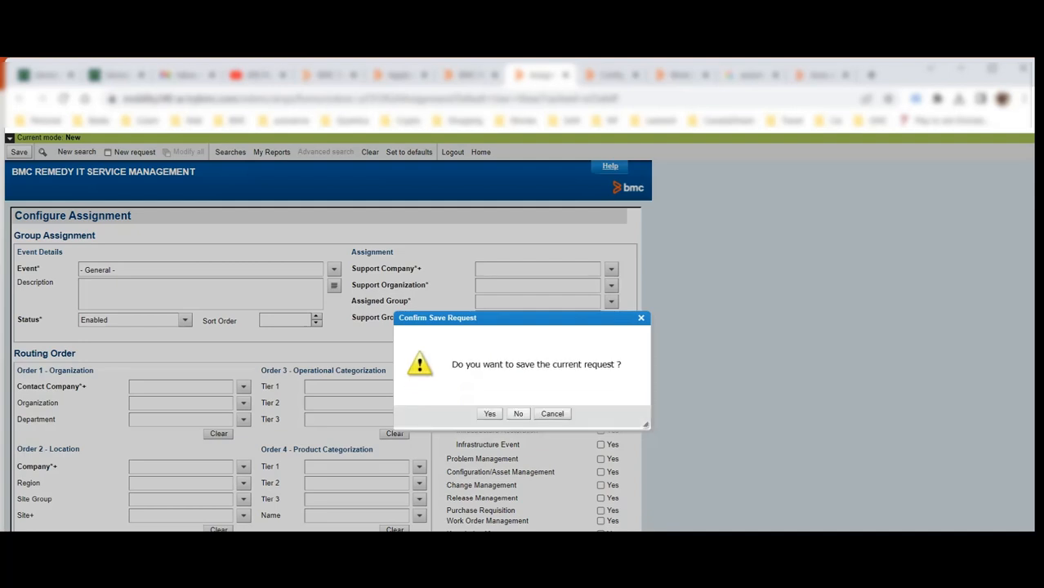
left_click(518, 413)
left_click(333, 269)
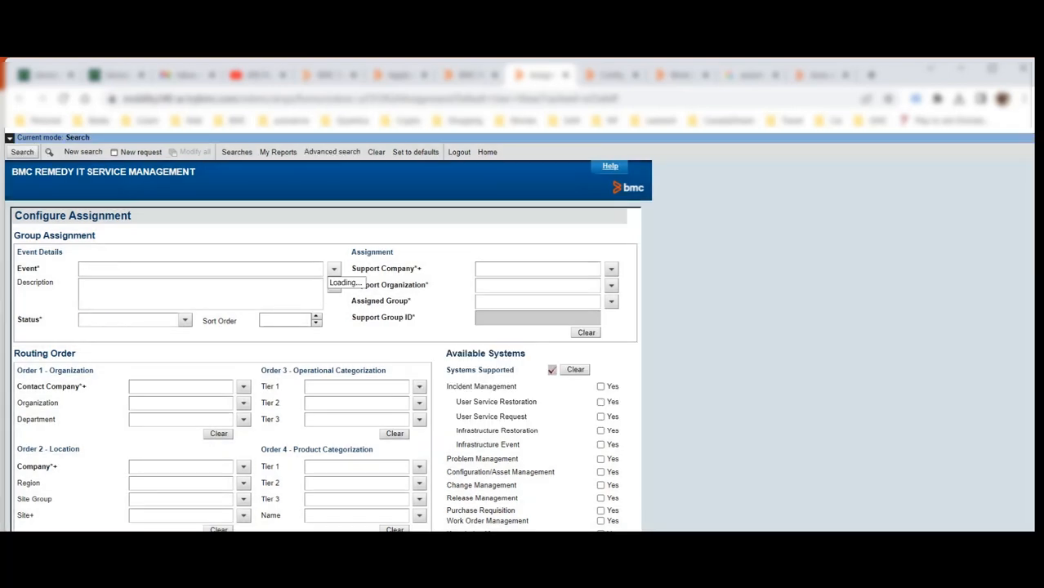
key("Return")
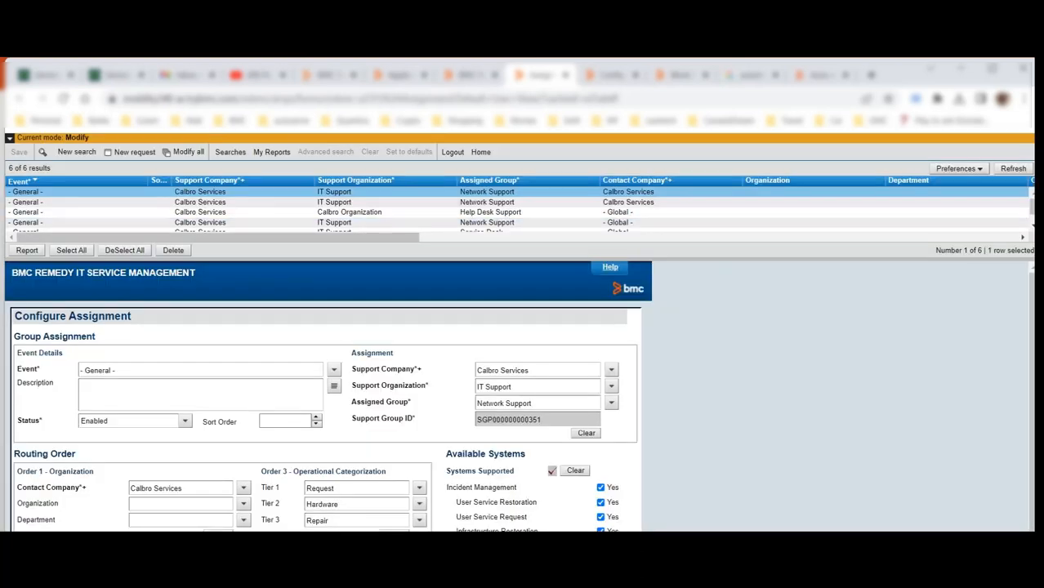
scroll(523, 396, "down", 1)
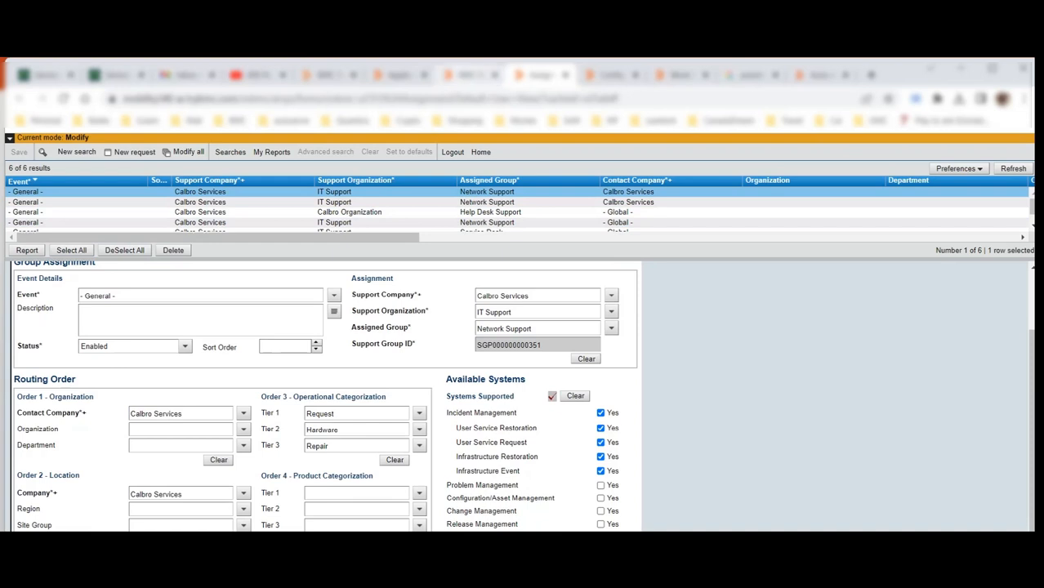
Find and select Rules under the Incident Management advanced options in the Application Administration Console
left_click(469, 76)
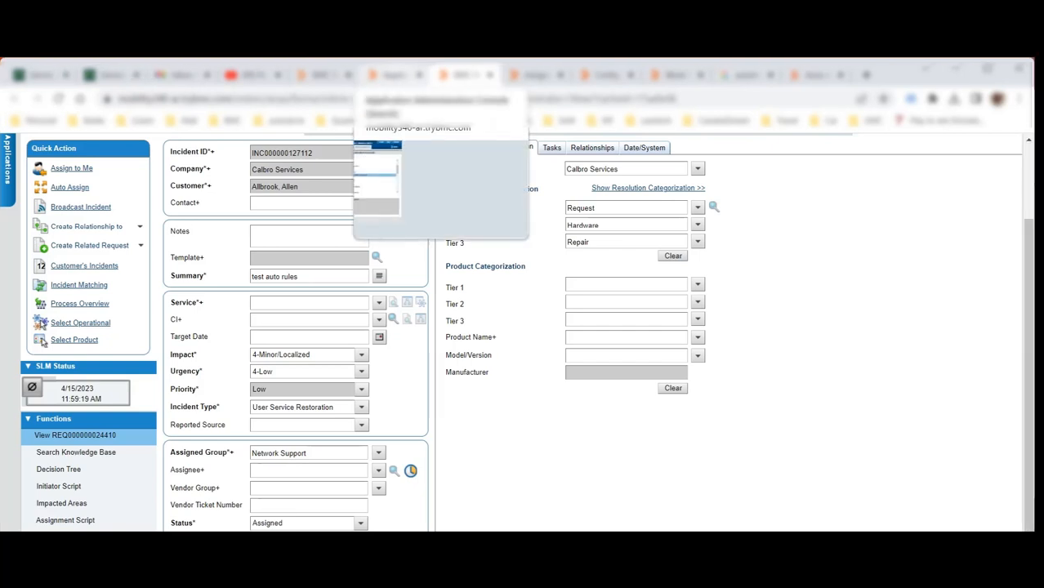
left_click(393, 75)
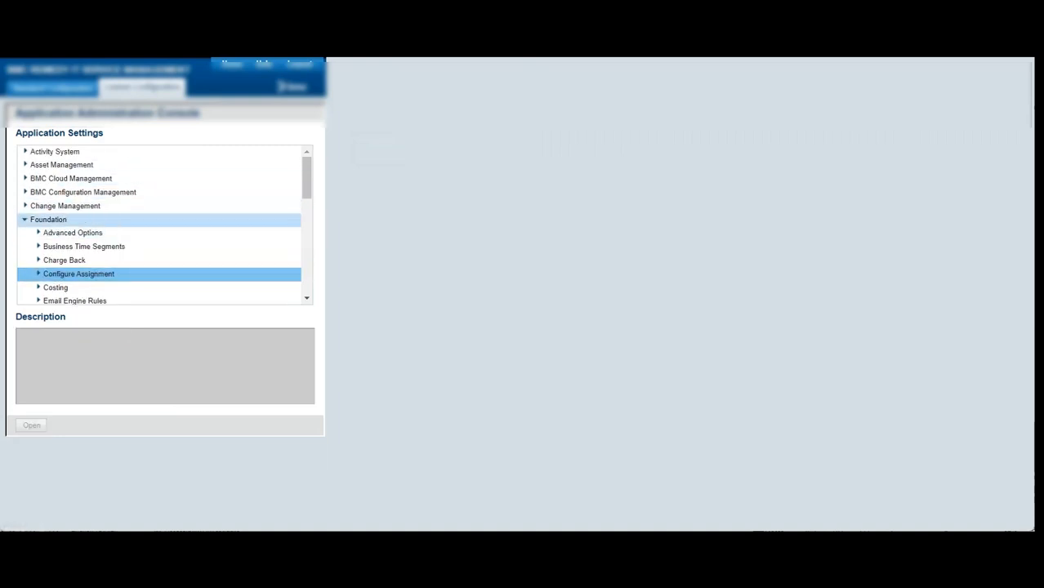
left_click(25, 220)
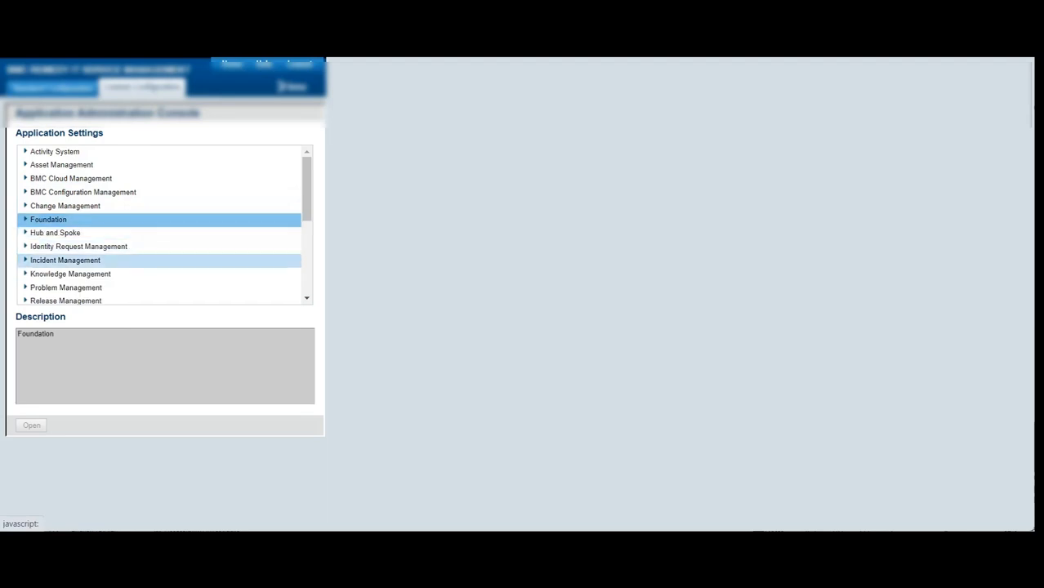
left_click(26, 260)
scroll(164, 224, "down", 3)
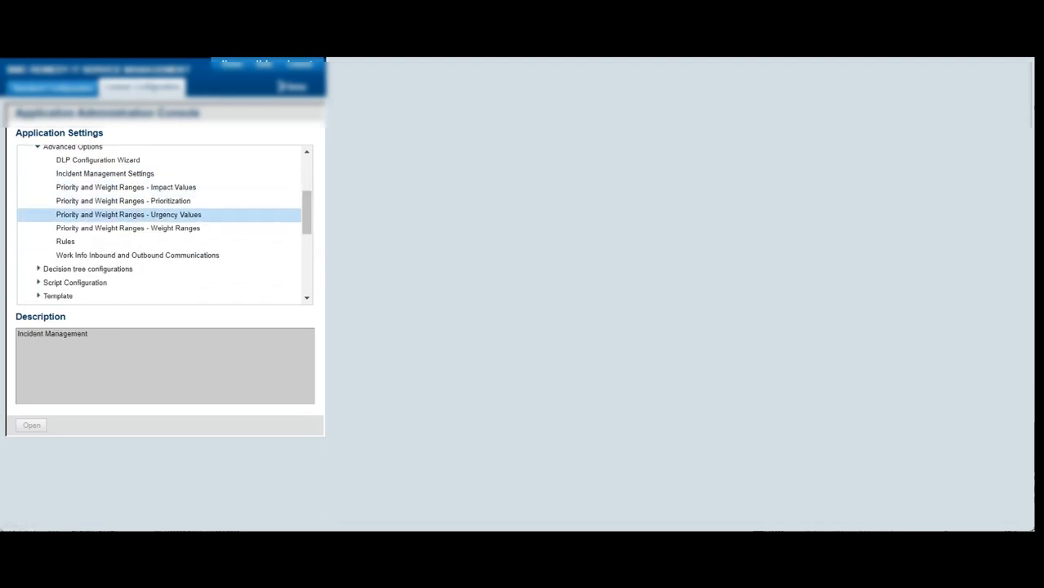
scroll(163, 224, "down", 2)
left_click(65, 164)
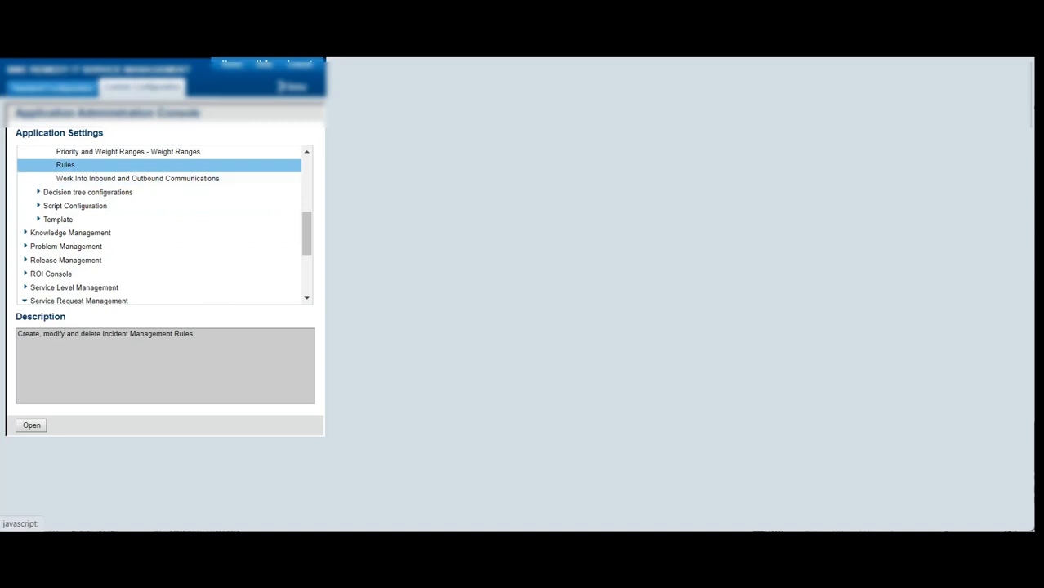
scroll(163, 224, "up", 2)
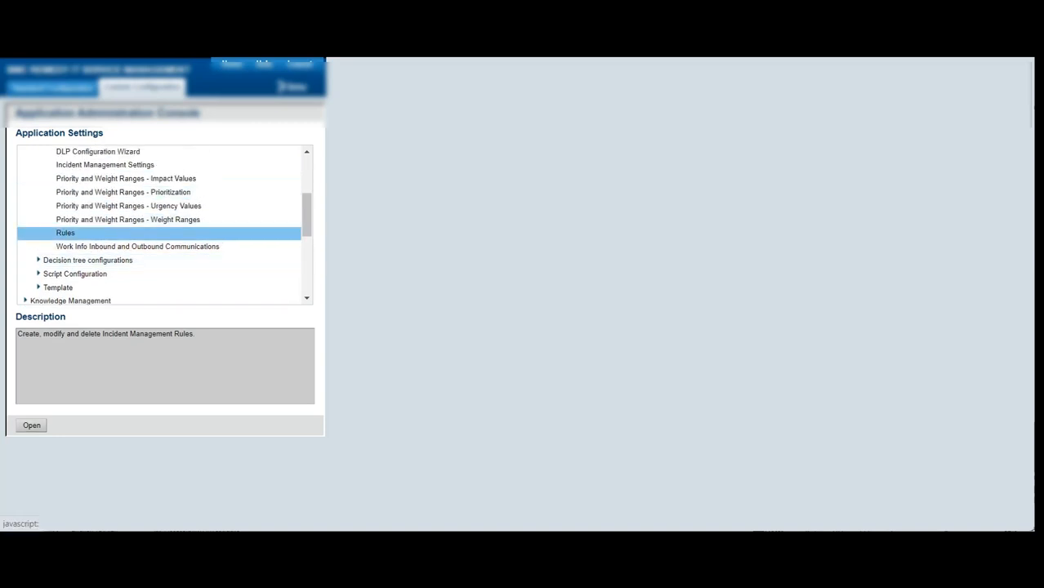
Open the Incident Rules form and search for all existing rules to examine the assignment engine settings
left_click(31, 425)
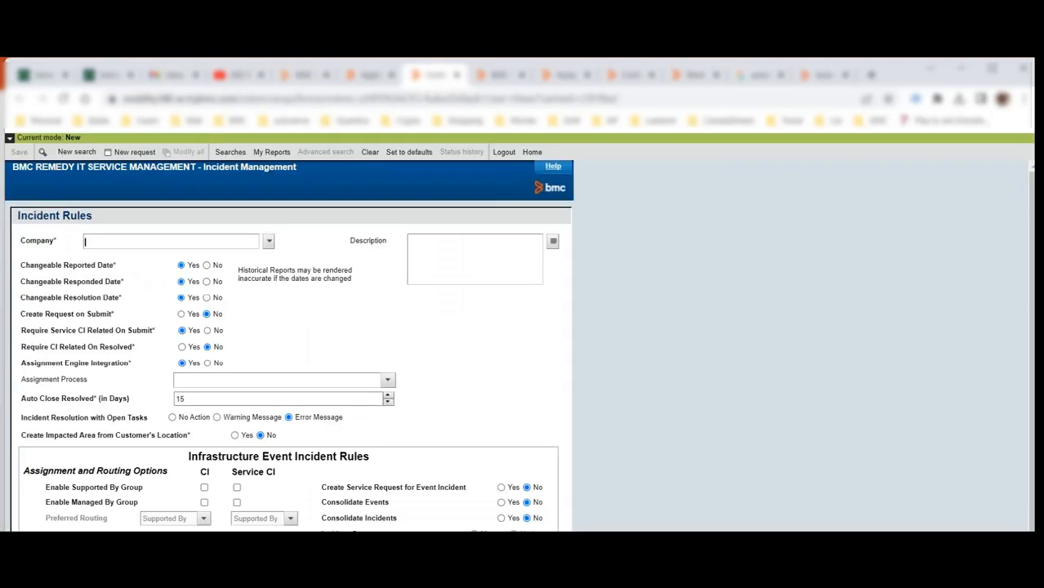
left_click(77, 152)
left_click(22, 152)
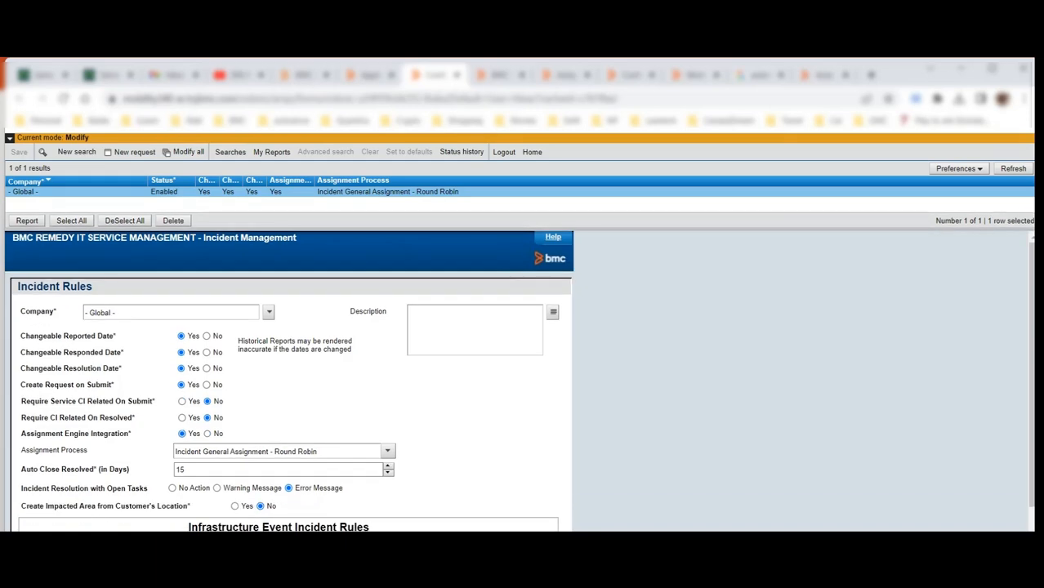
Review the global incident rules and the available Assignment Process options, keeping Incident General Assignment - Round Robin
scroll(519, 382, "down", 3)
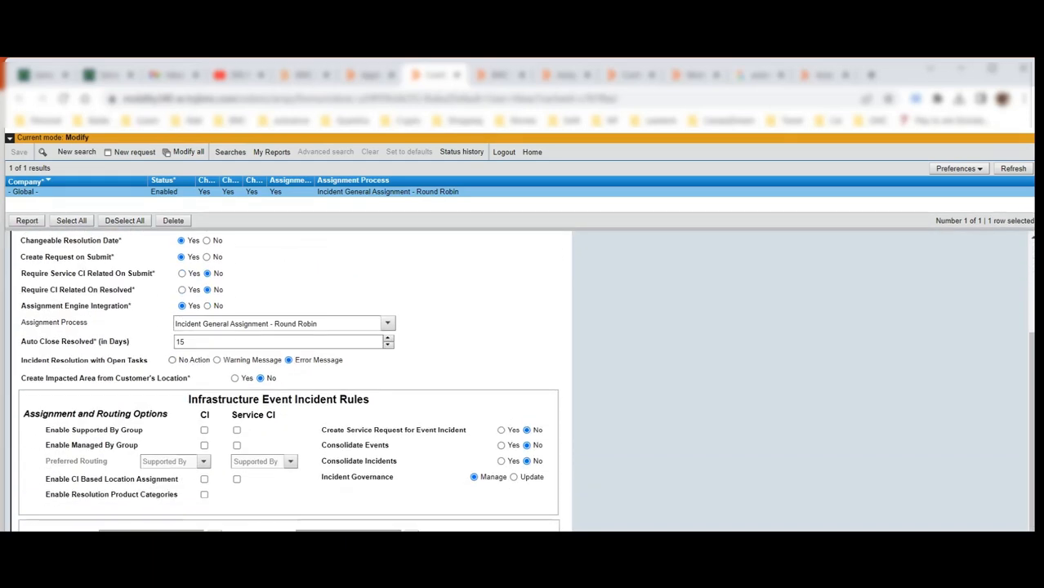
scroll(288, 384, "up", 2)
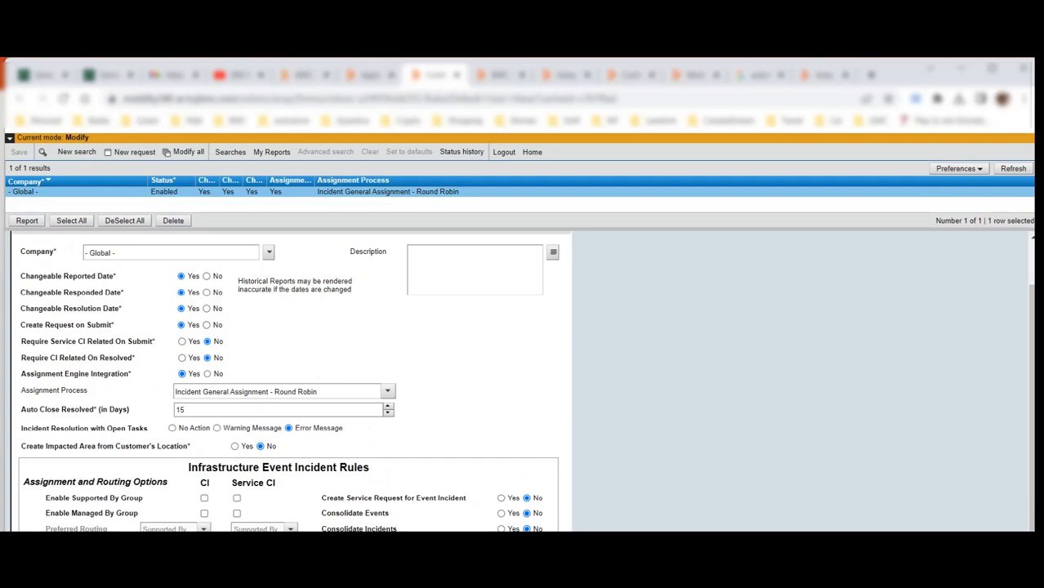
scroll(288, 382, "up", 2)
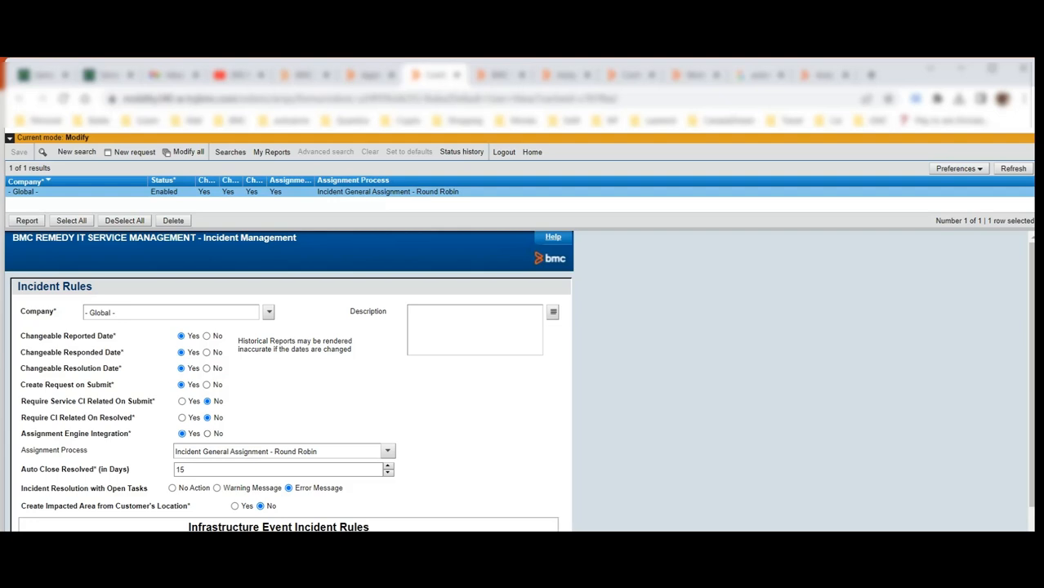
left_click(388, 451)
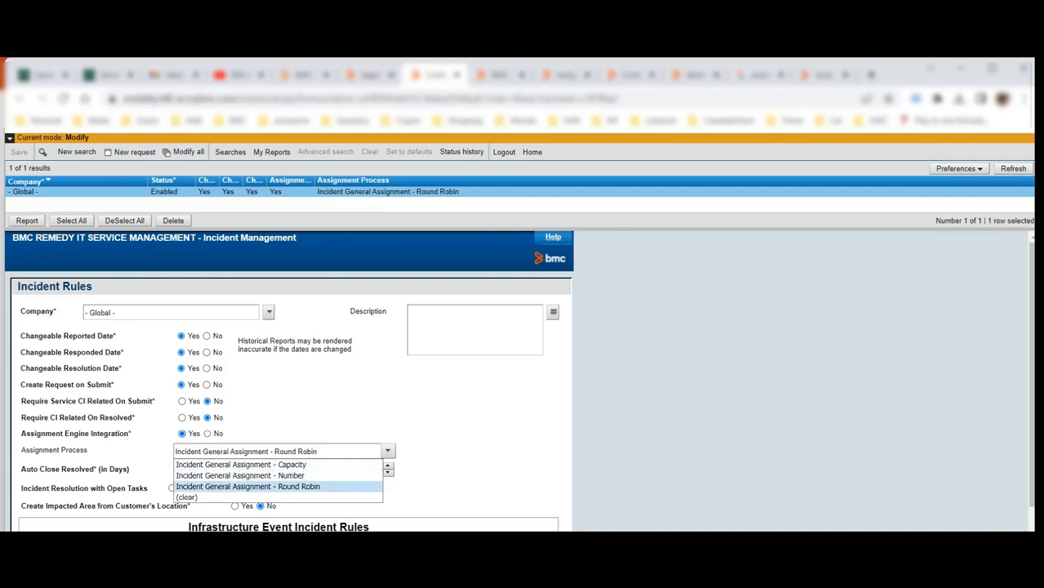
left_click(247, 487)
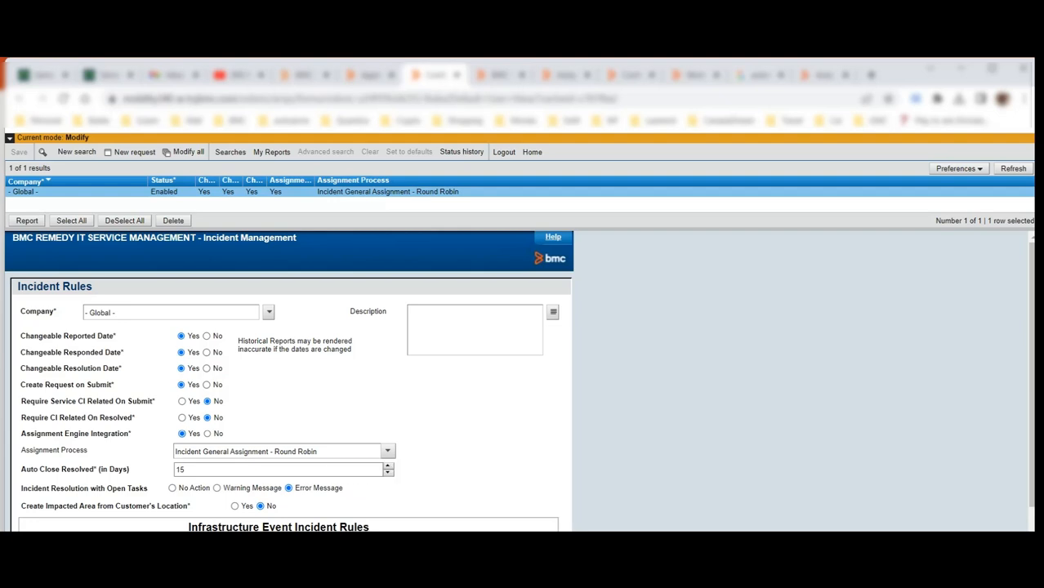
Try the Assignment Process as Incident General Assignment - Number, followed by Incident General Assignment - Capacity
left_click(388, 451)
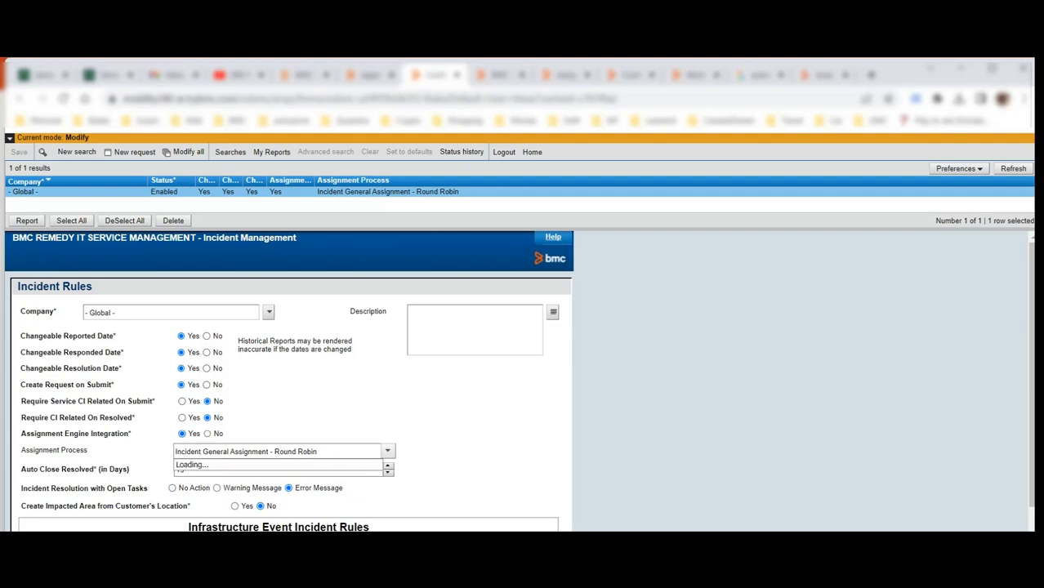
left_click(237, 475)
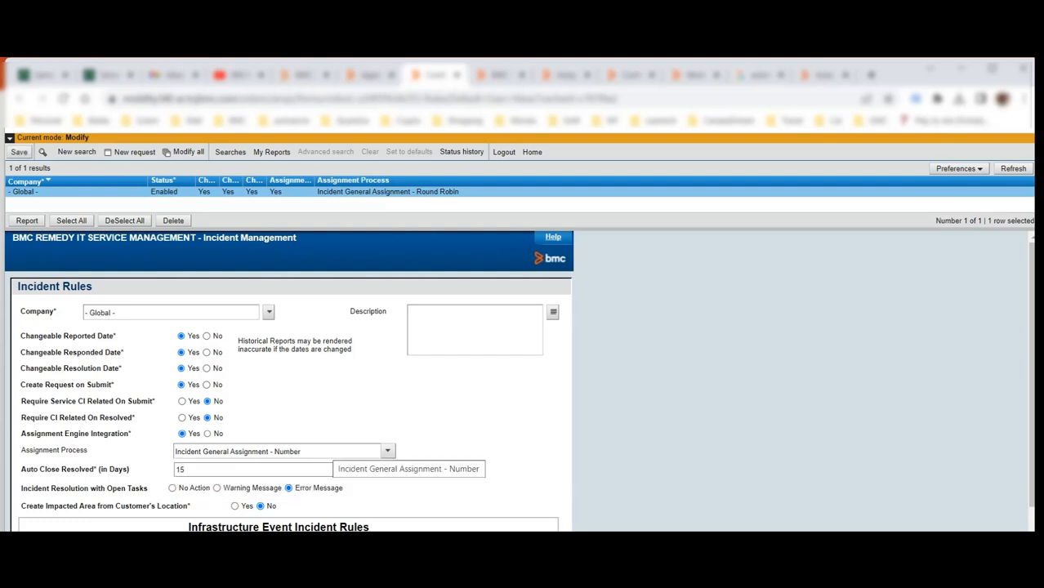
left_click(388, 451)
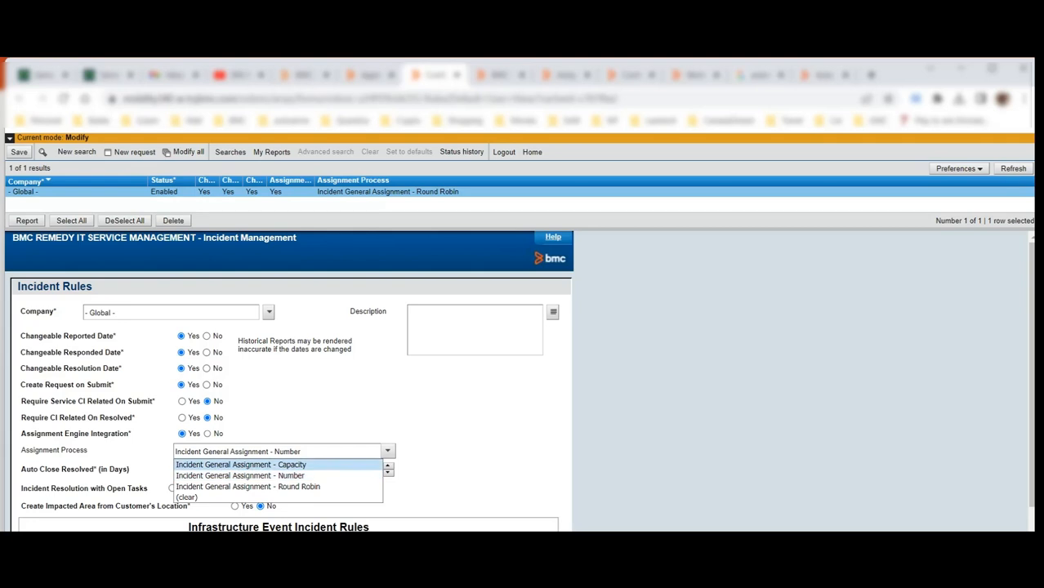
left_click(241, 465)
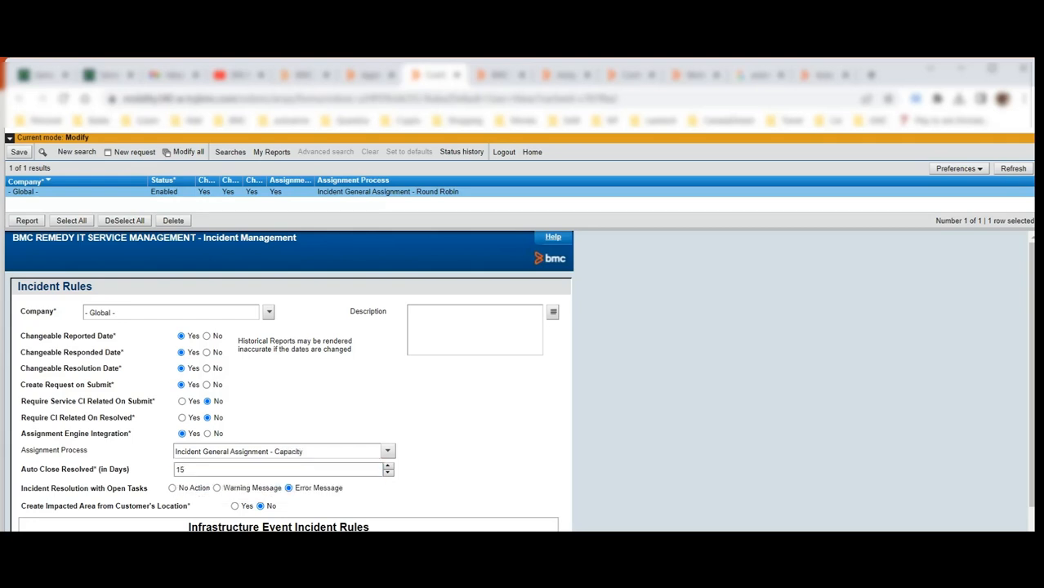
Set Assignment Engine Integration to No in the global incident rules and look over the form
left_click(208, 434)
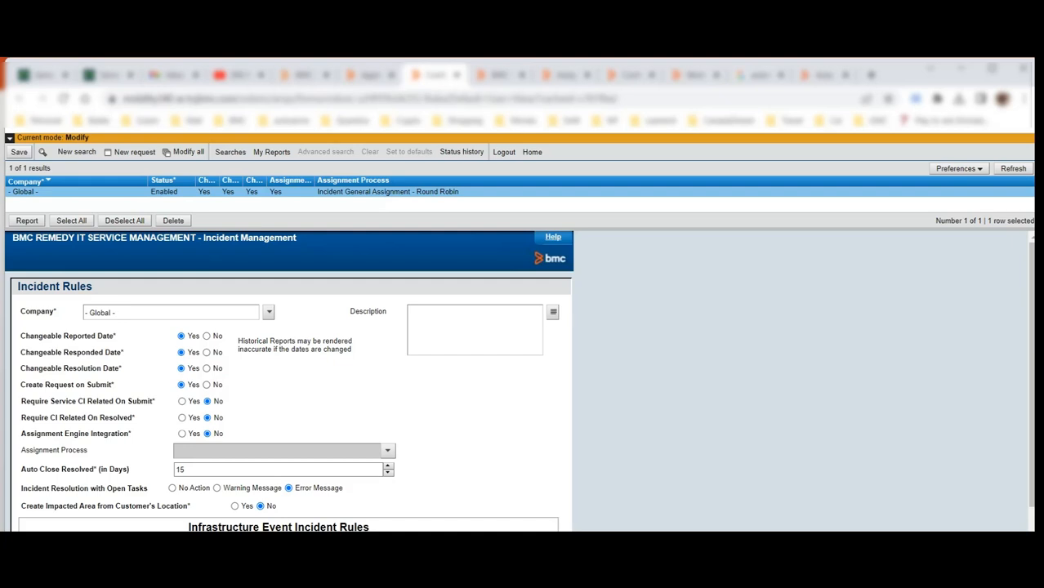
scroll(523, 381, "down", 2)
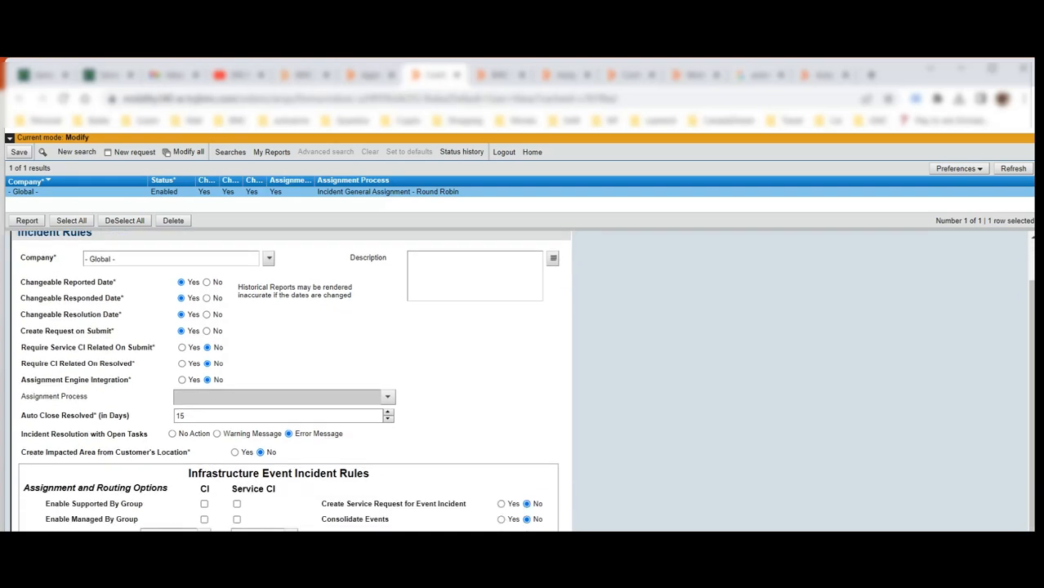
scroll(289, 381, "up", 2)
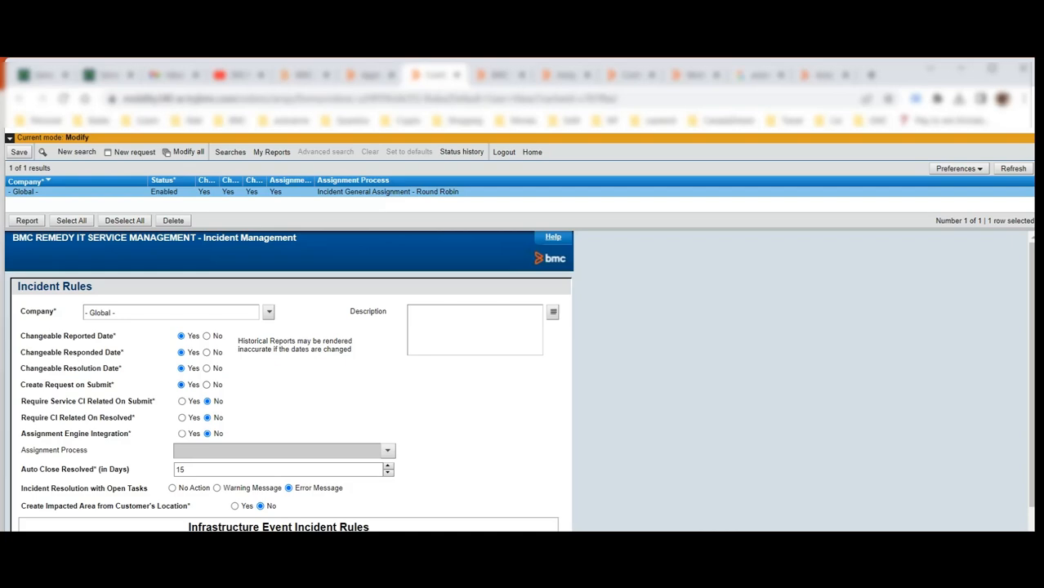
Review the test auto rules incident's details, categorization and assigned group
left_click(500, 74)
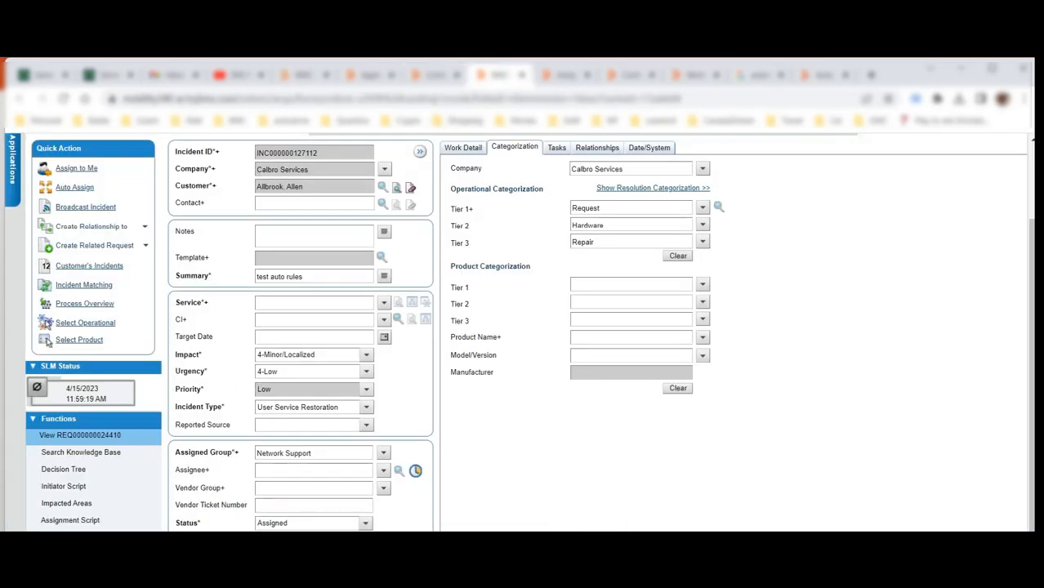
scroll(46, 325, "up", 2)
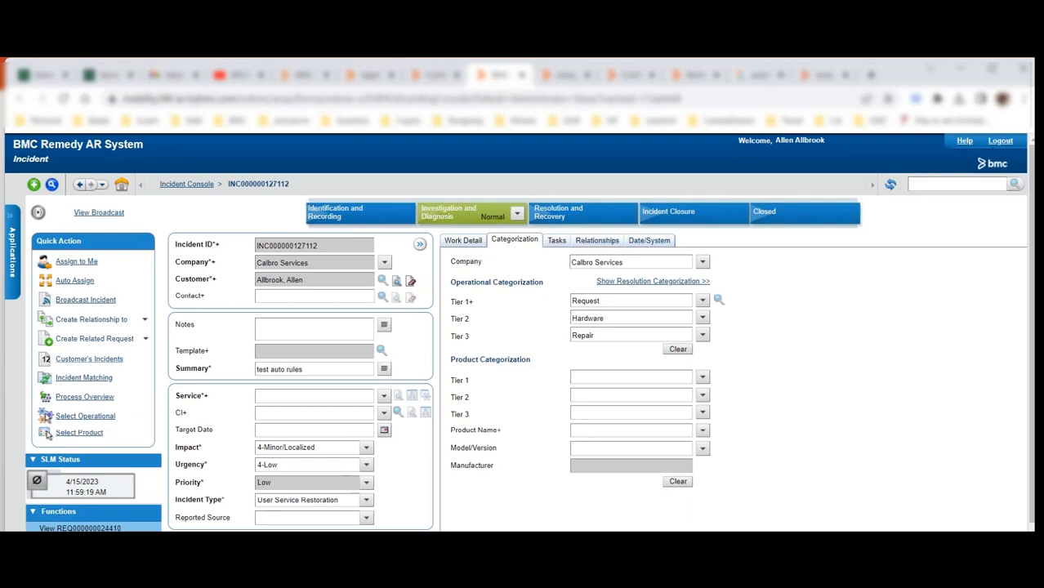
scroll(516, 326, "down", 2)
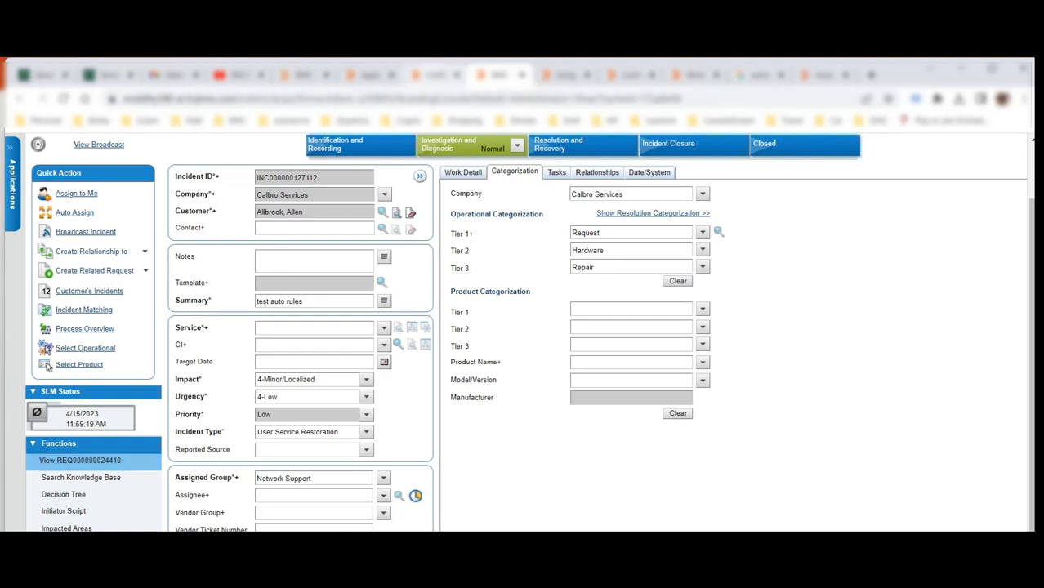
Return to the Incident Rules form and switch Create Request on Submit to No and back to Yes
left_click(433, 76)
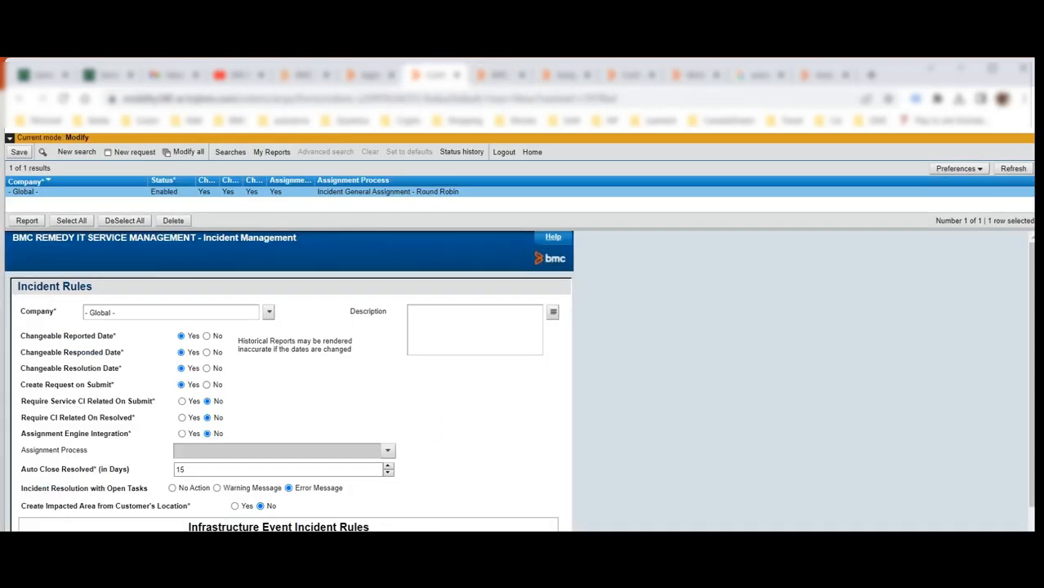
left_click(207, 384)
left_click(181, 385)
Examine the Auto Close Resolved days value and the Infrastructure Event Incident Rules section of the form
scroll(519, 382, "down", 2)
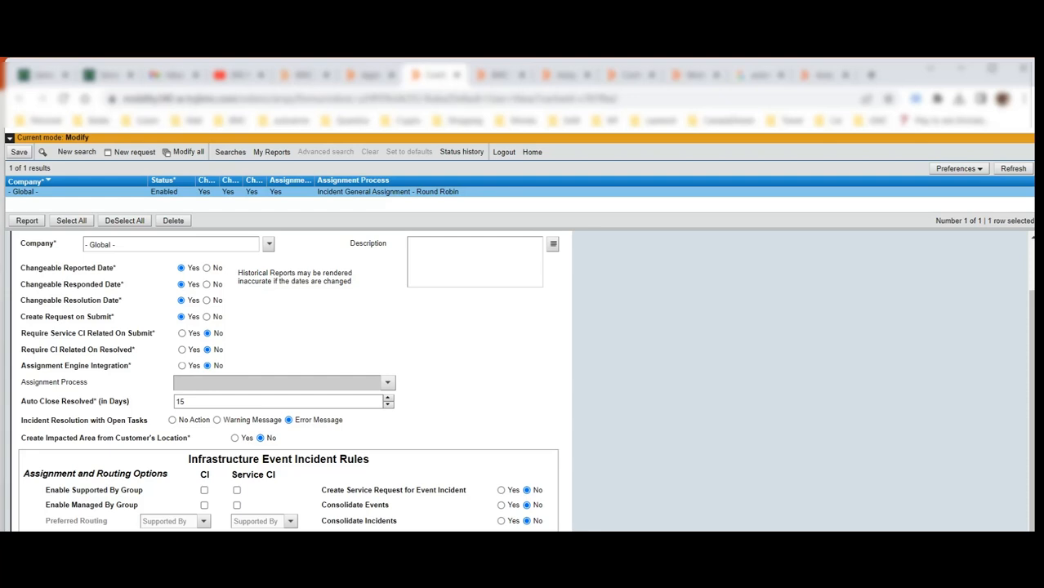
scroll(286, 380, "down", 1)
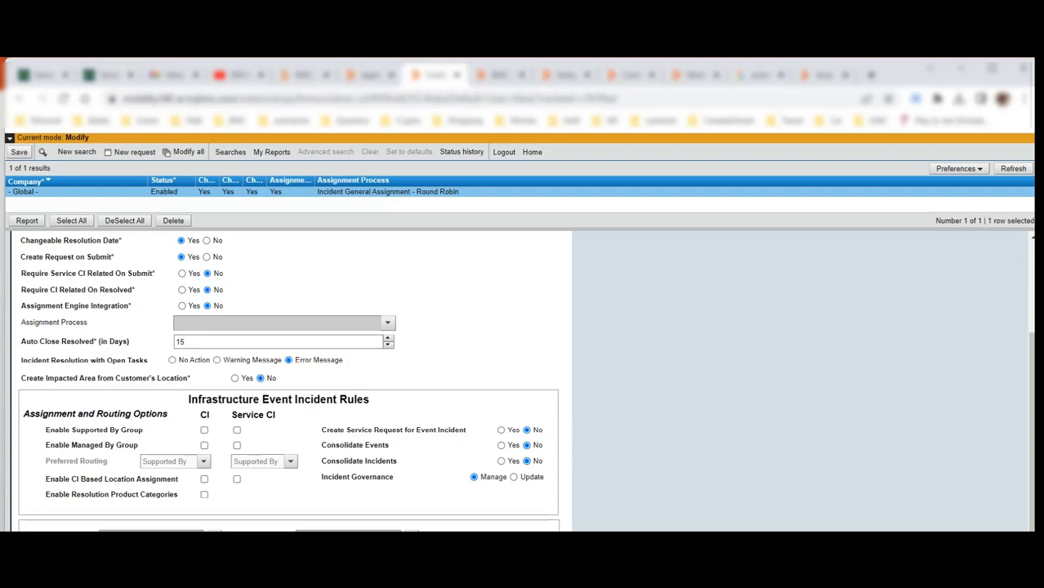
double_click(181, 342)
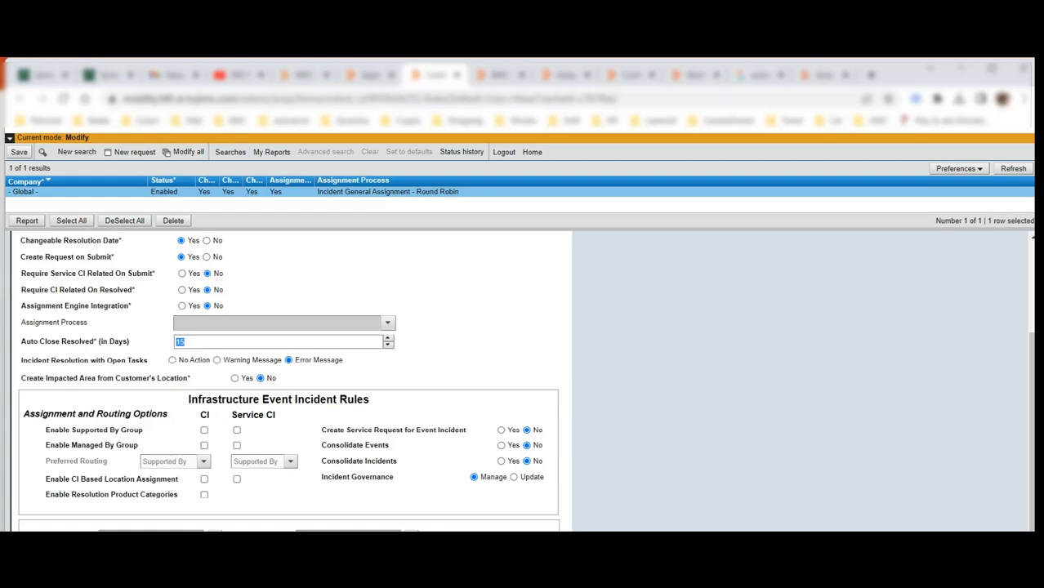
left_click_drag(185, 401, 376, 401)
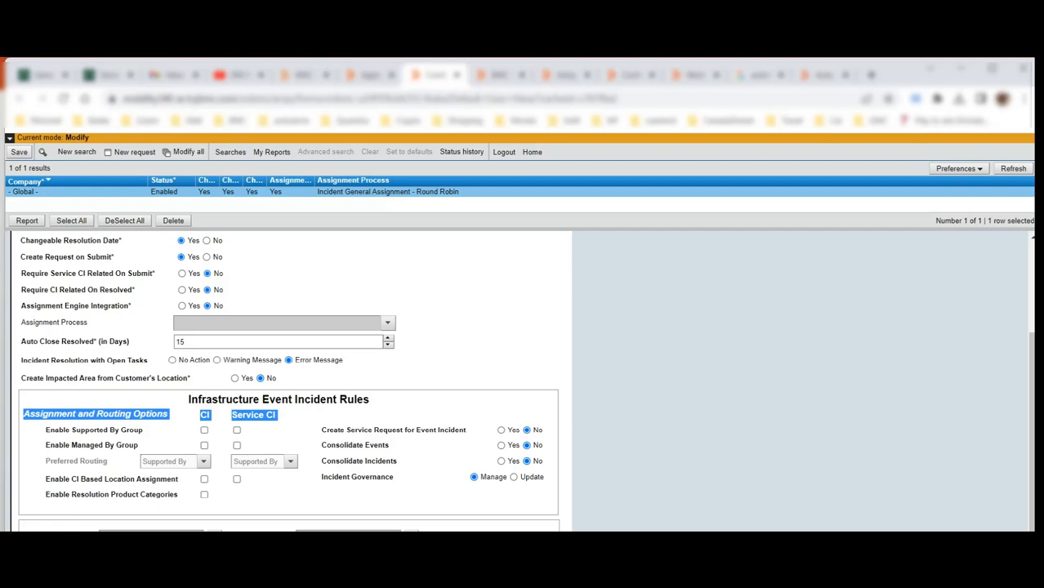
double_click(180, 342)
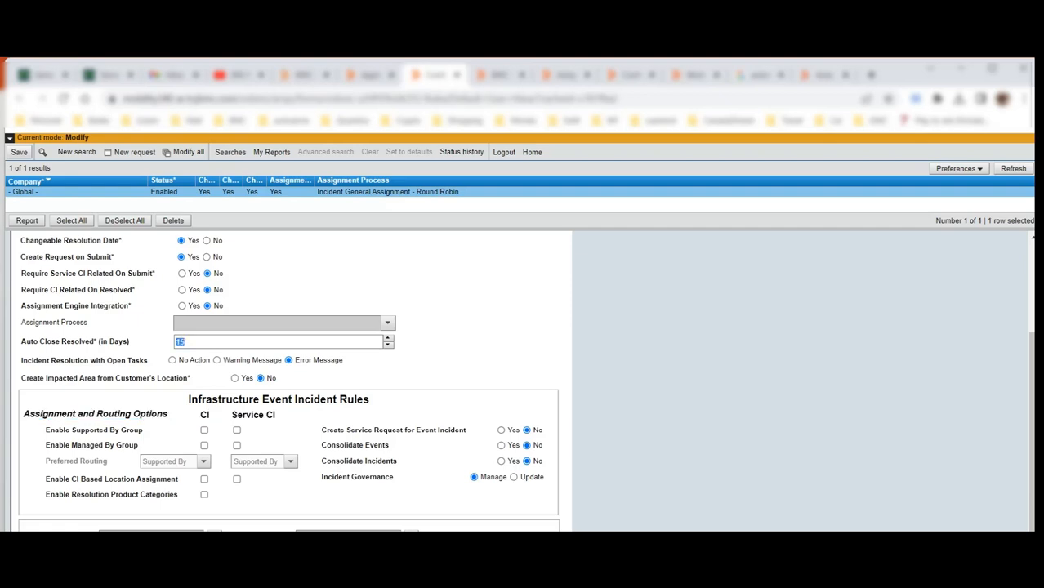
Check the available Incident Type options on the test auto rules incident and return to the Incident Rules form
left_click(502, 75)
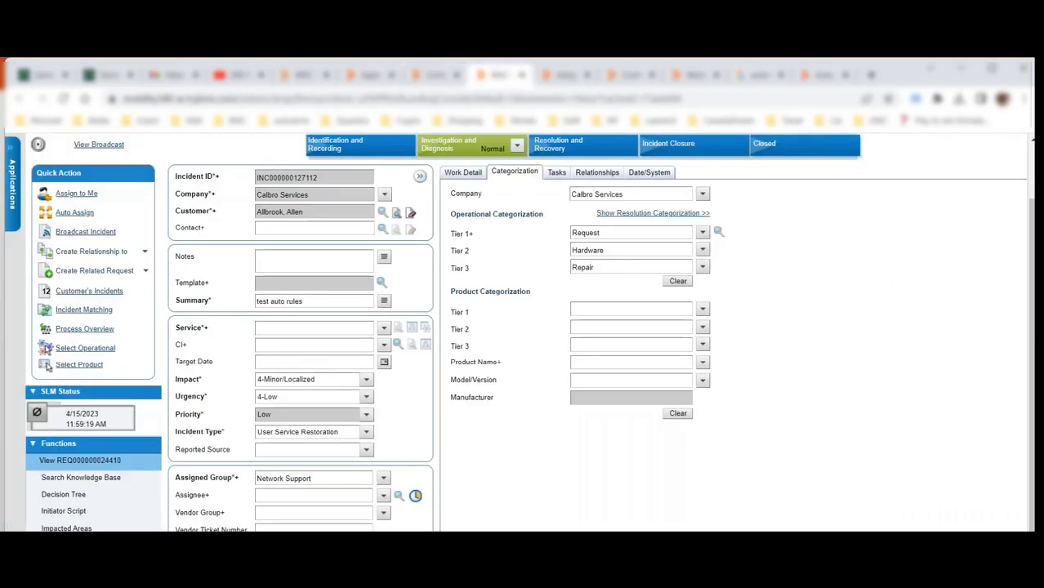
left_click(366, 432)
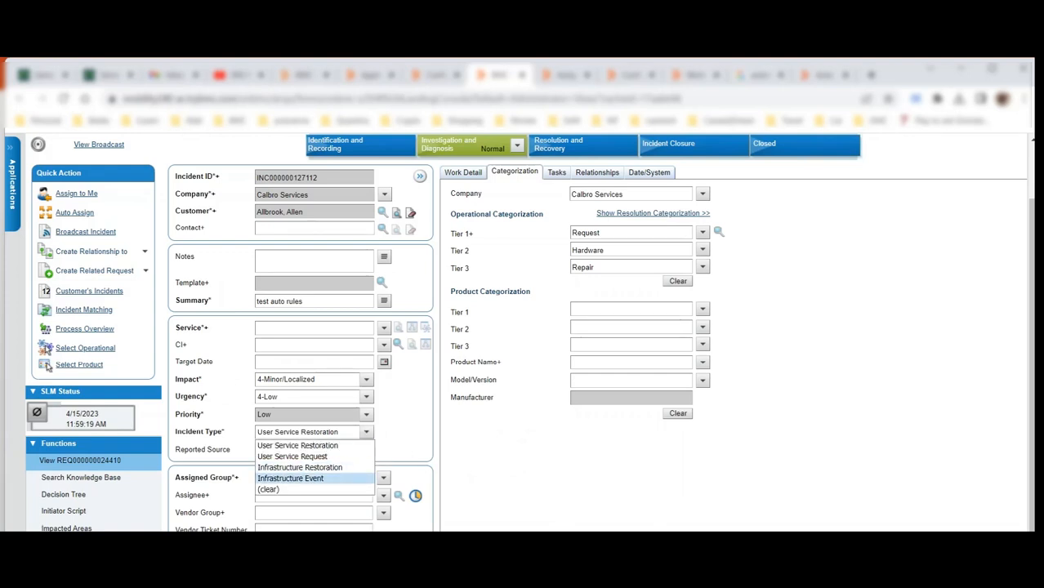
left_click(433, 75)
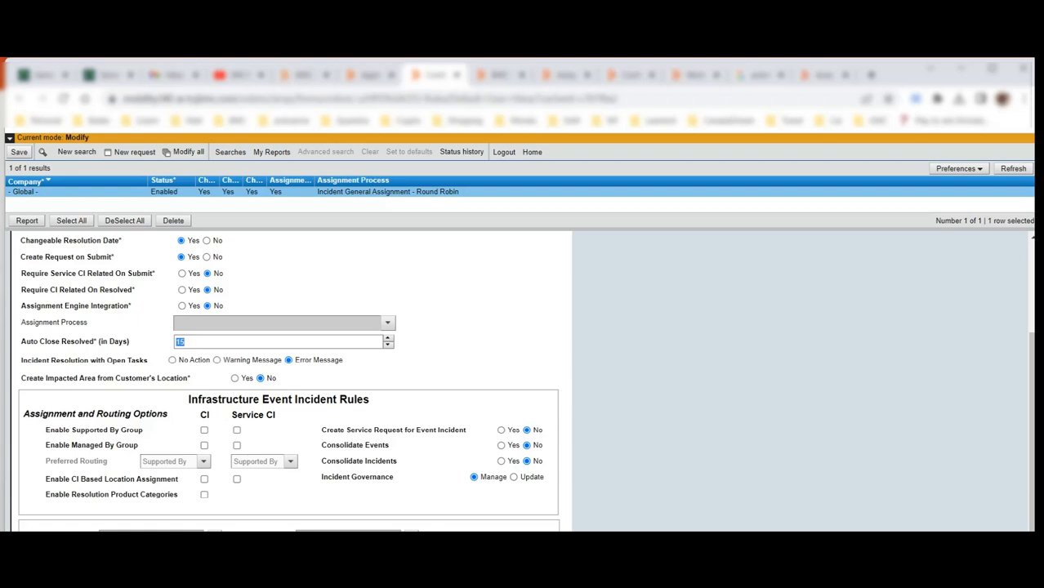
View the company choices for the incident rule without changing - Global - and review the remaining rule settings
scroll(294, 384, "up", 1)
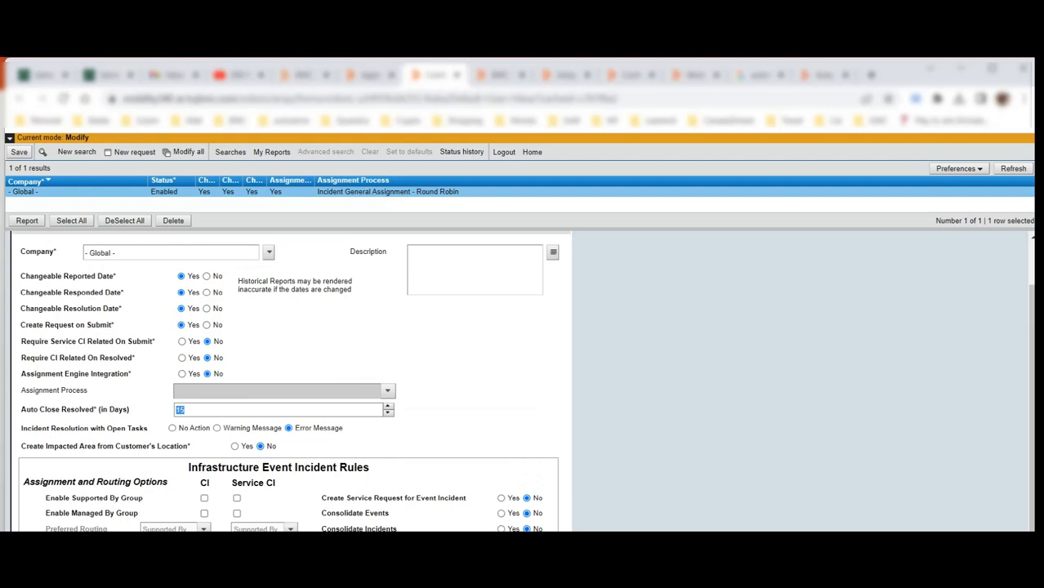
scroll(291, 381, "up", 1)
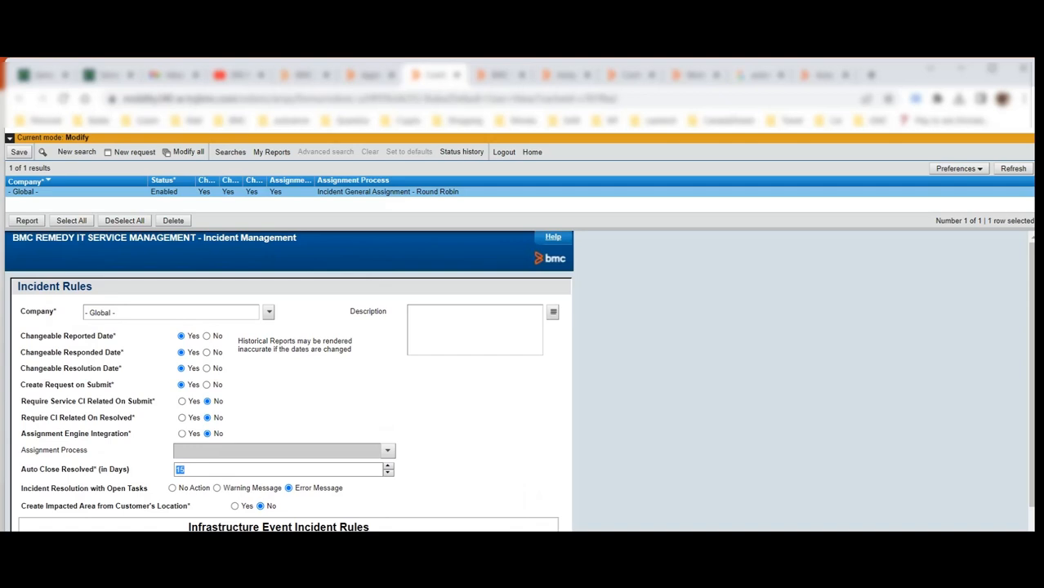
left_click(268, 312)
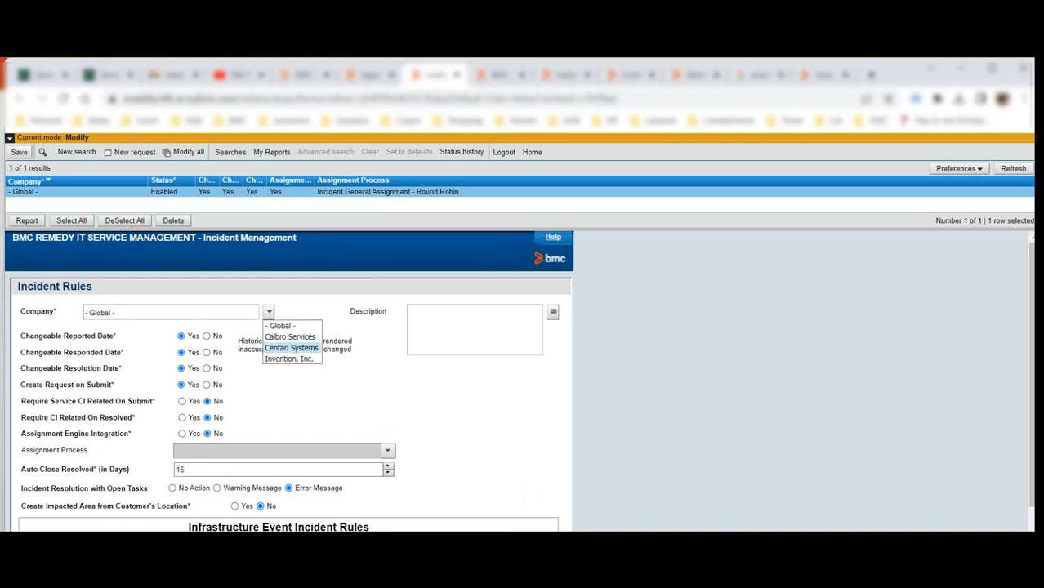
key("Escape")
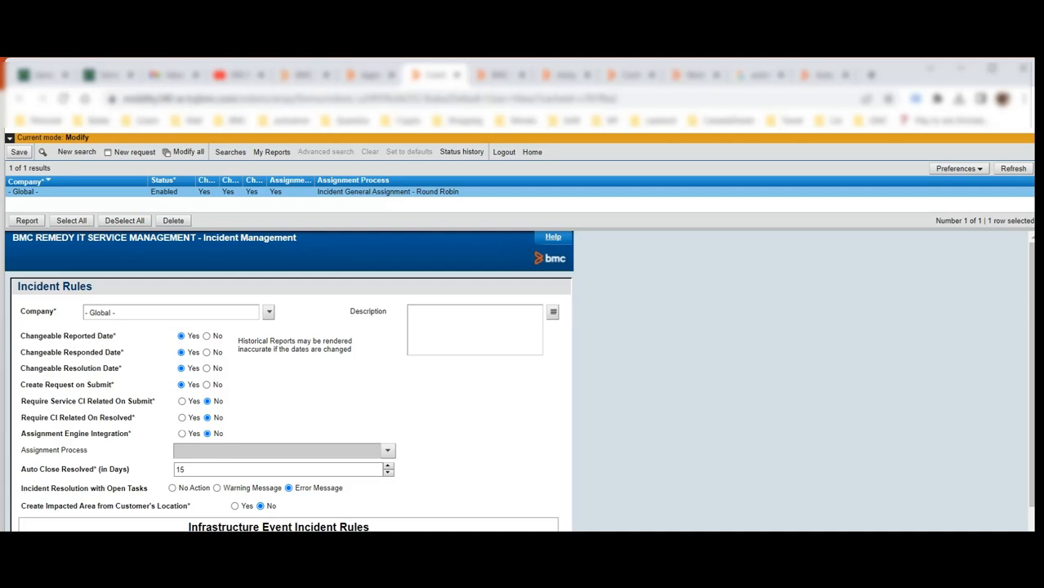
scroll(289, 381, "down", 3)
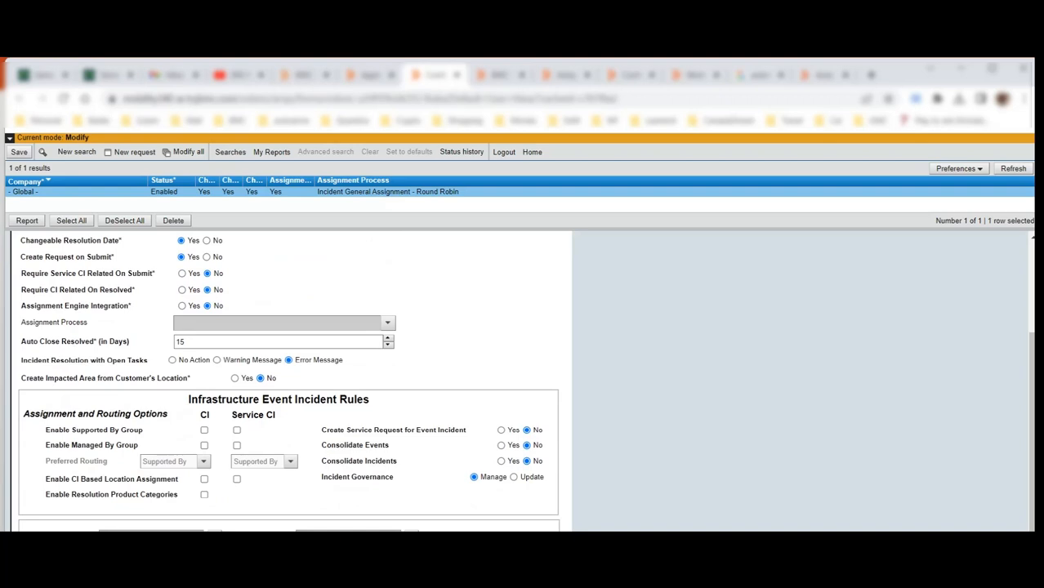
scroll(289, 382, "up", 2)
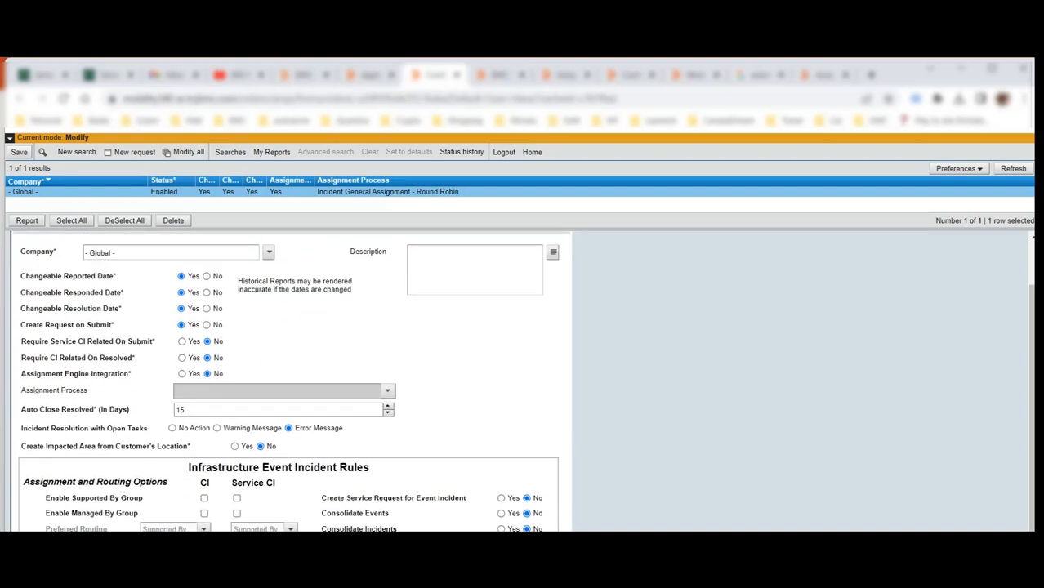